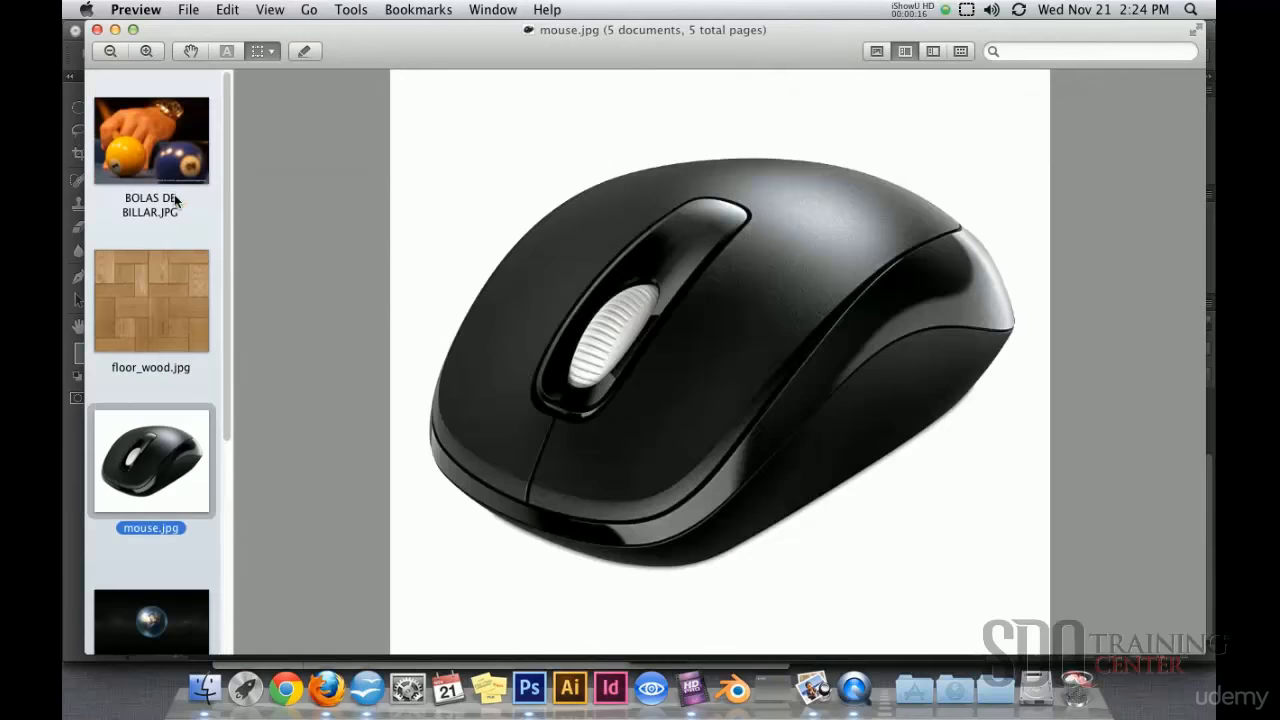
Step: Display the BOLAS DE BILLAR.JPG billiard-balls photo from Preview's sidebar
{"action": "left_click", "coordinate": [165, 298]}
{"action": "left_click", "coordinate": [147, 147]}
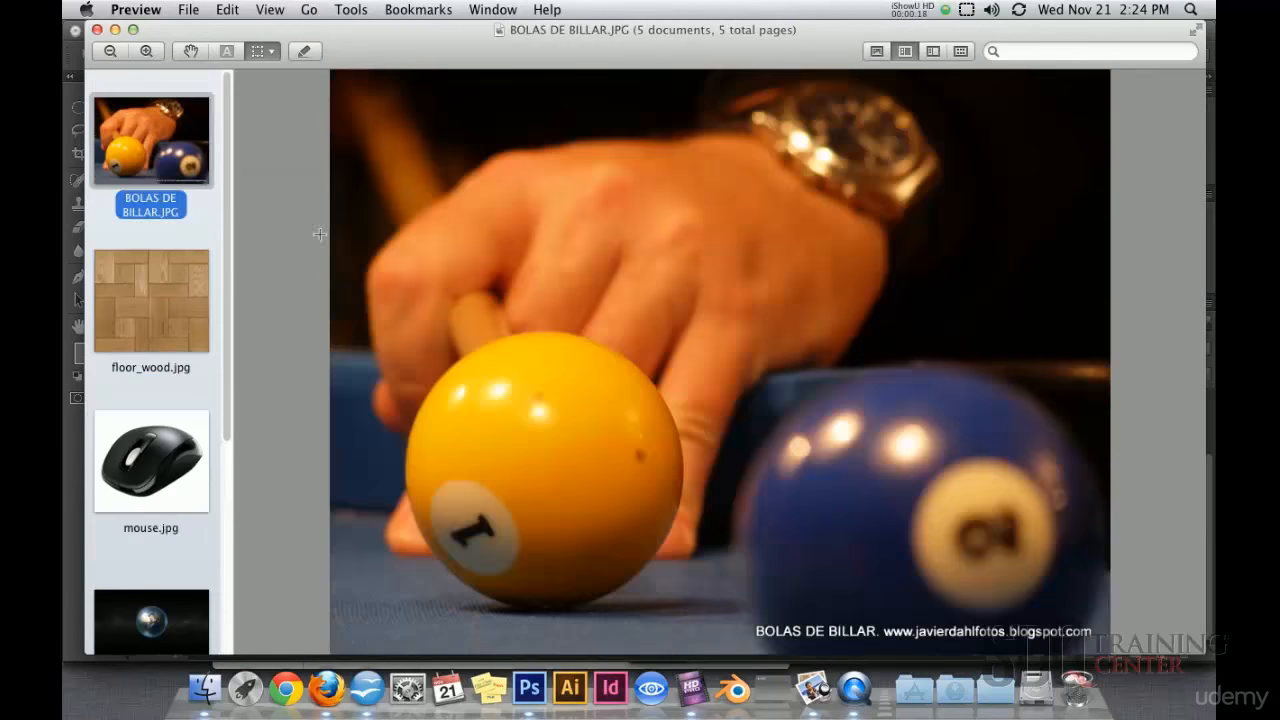
{"action": "left_click", "coordinate": [528, 686]}
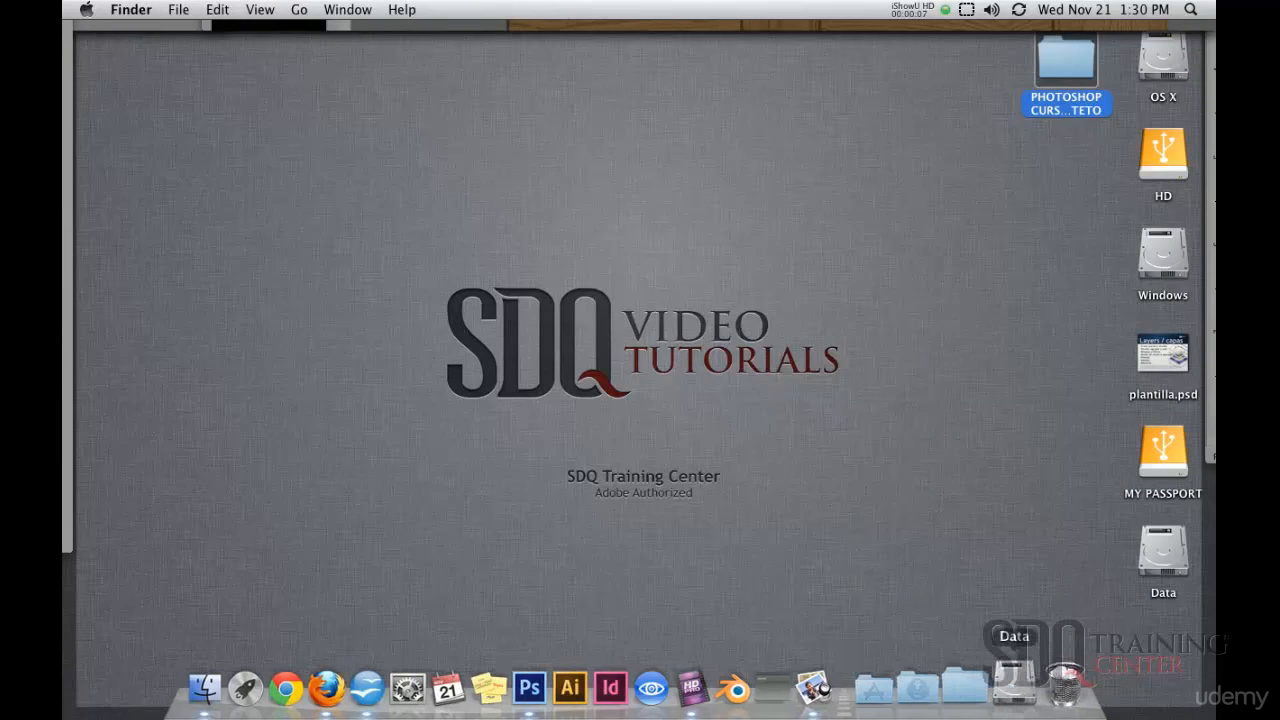
Step: Bring Preview back and browse floor_wood, mouse, mundo and Rubik, returning to BOLAS DE BILLAR.JPG
{"action": "left_click", "coordinate": [832, 688]}
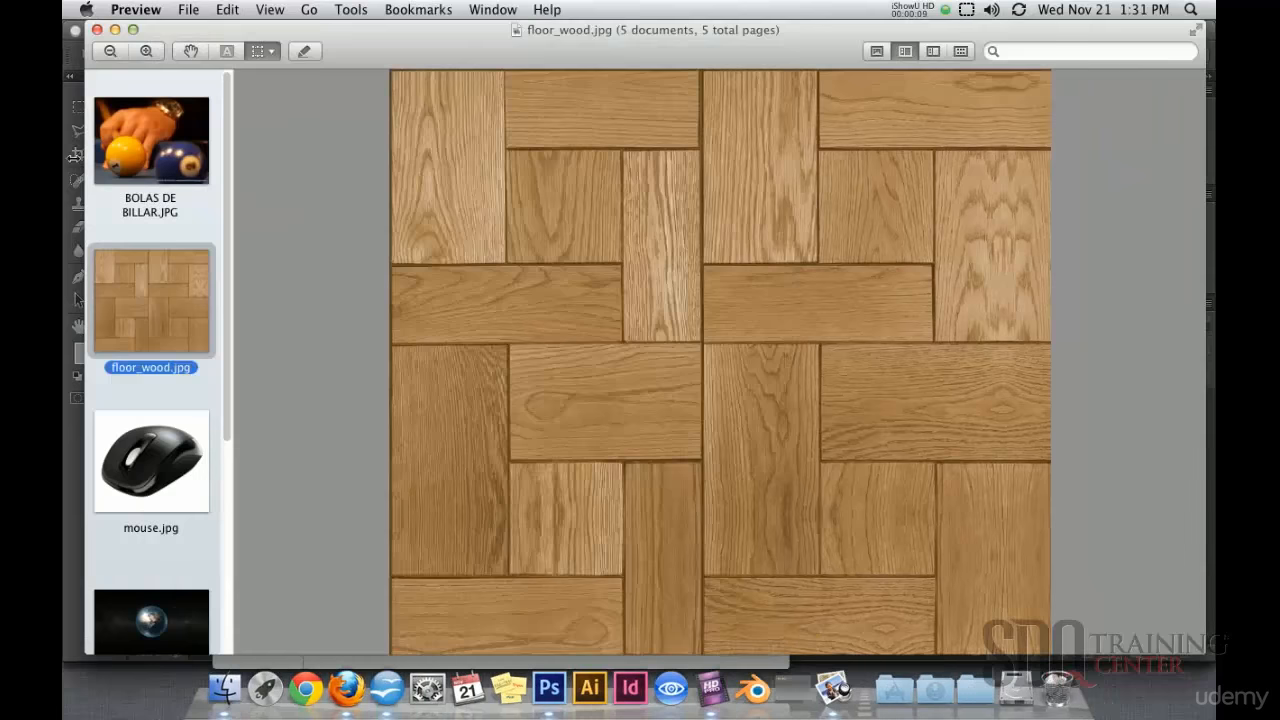
{"action": "left_click", "coordinate": [152, 148]}
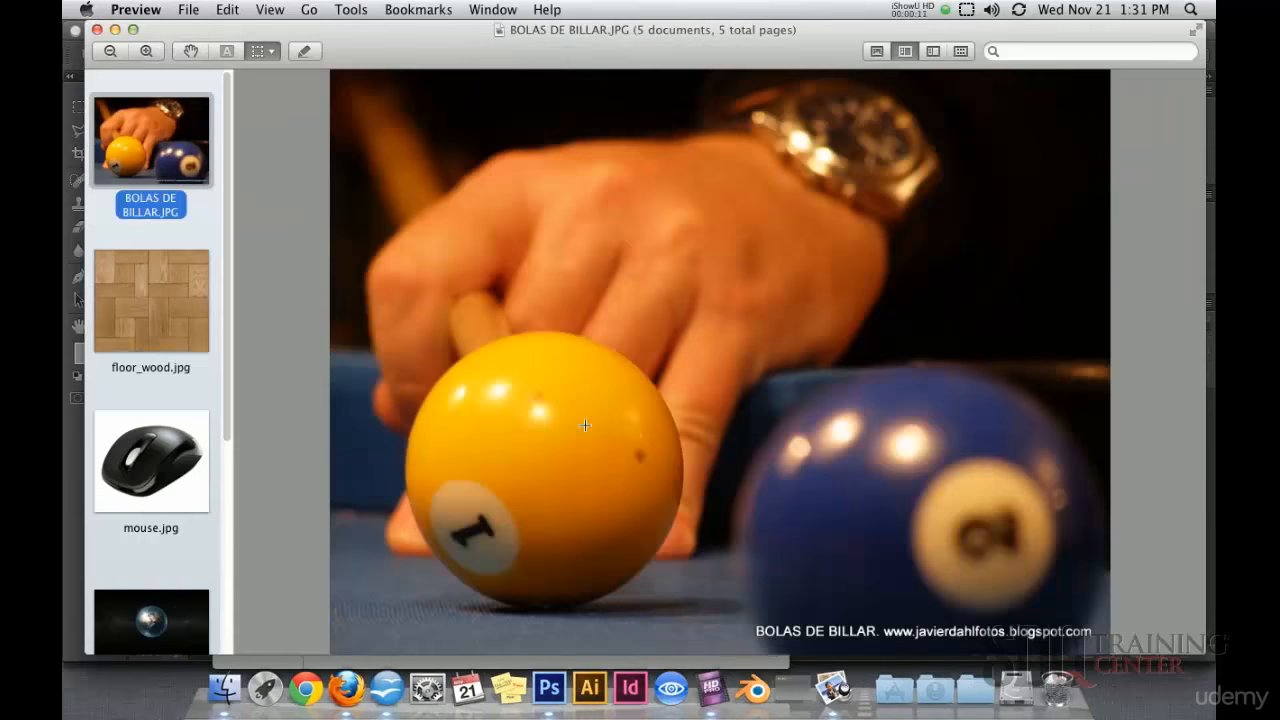
{"action": "left_click", "coordinate": [177, 288]}
{"action": "left_click", "coordinate": [192, 459]}
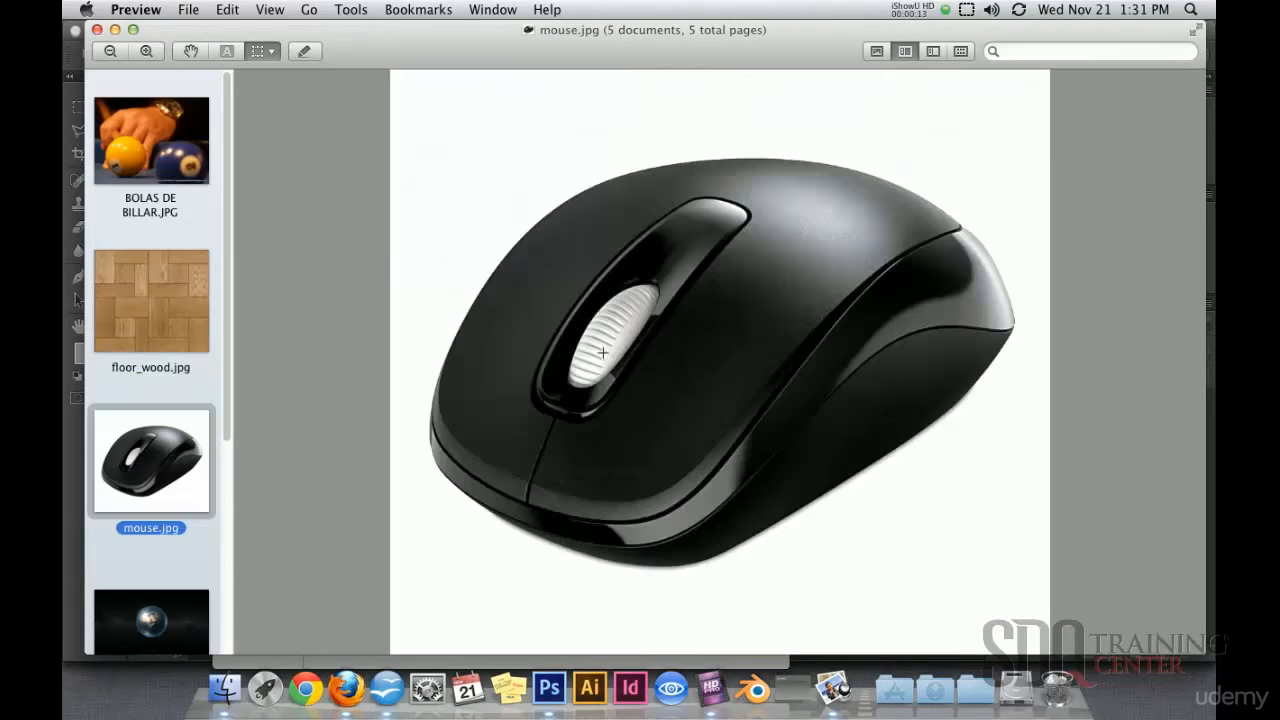
{"action": "scroll", "coordinate": [248, 502], "scroll_direction": "down", "scroll_amount": 5}
{"action": "left_click", "coordinate": [146, 292]}
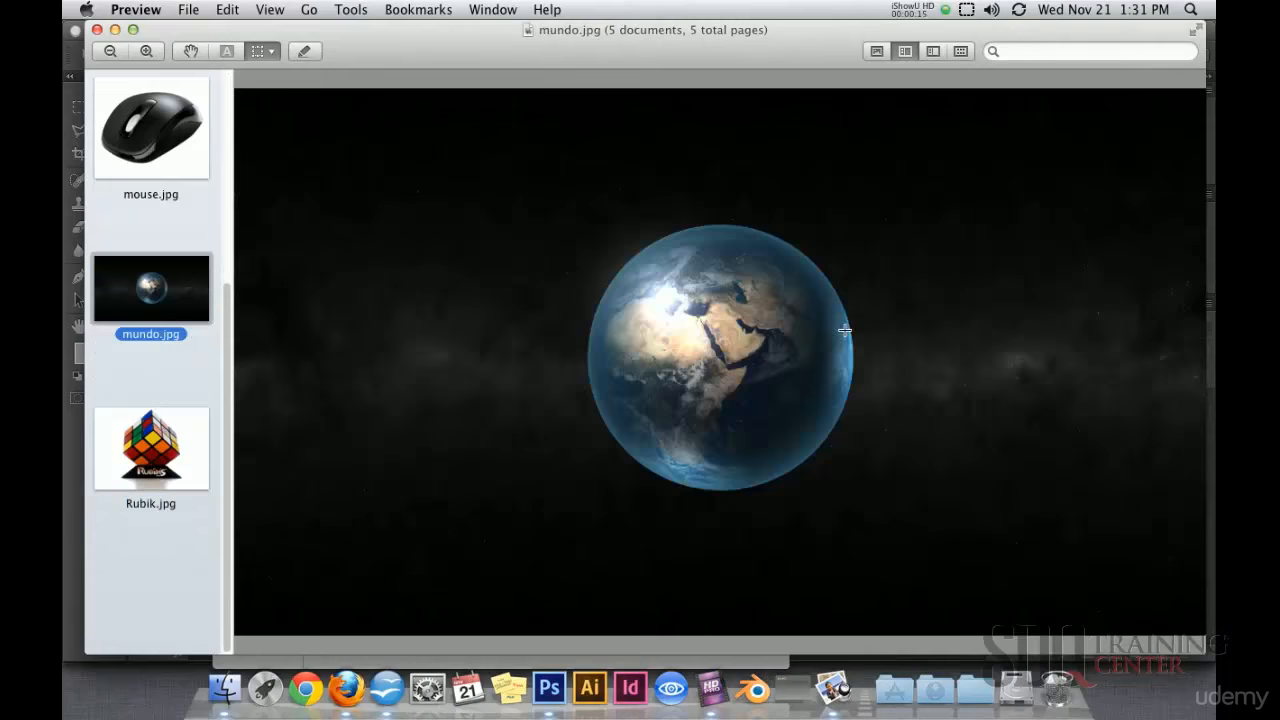
{"action": "left_click", "coordinate": [182, 452]}
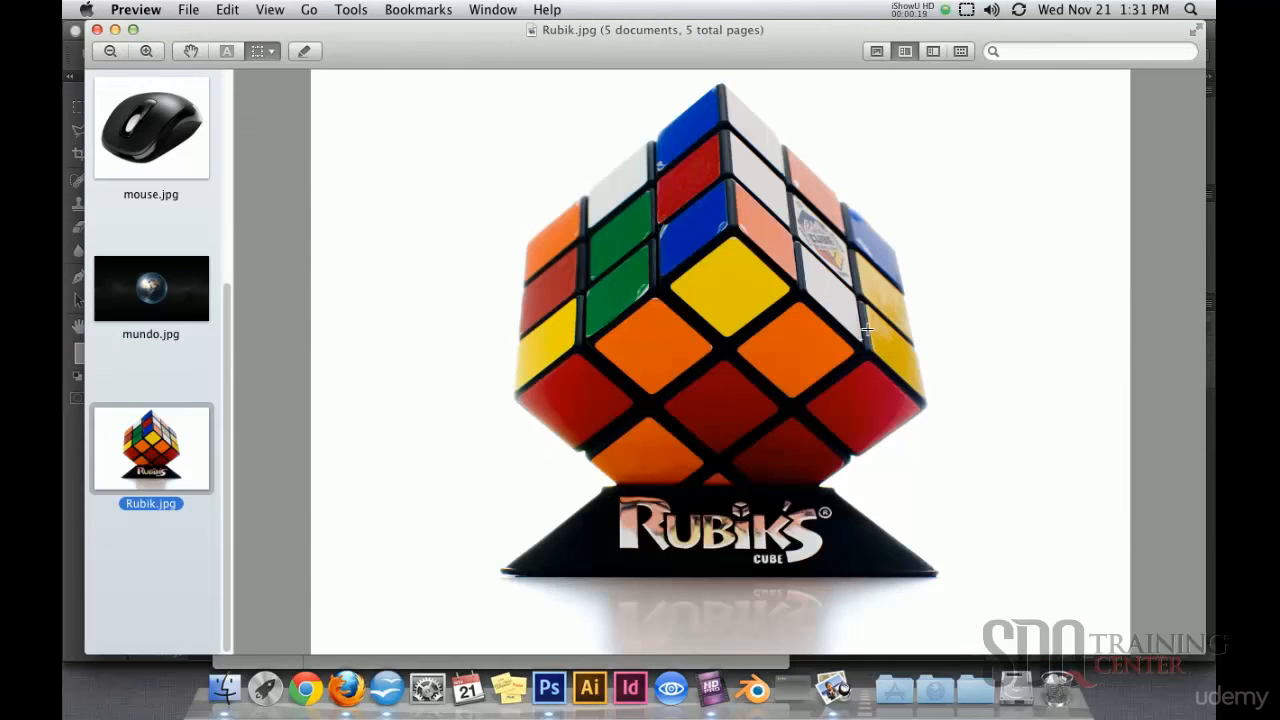
{"action": "scroll", "coordinate": [868, 336], "scroll_direction": "up", "scroll_amount": 8}
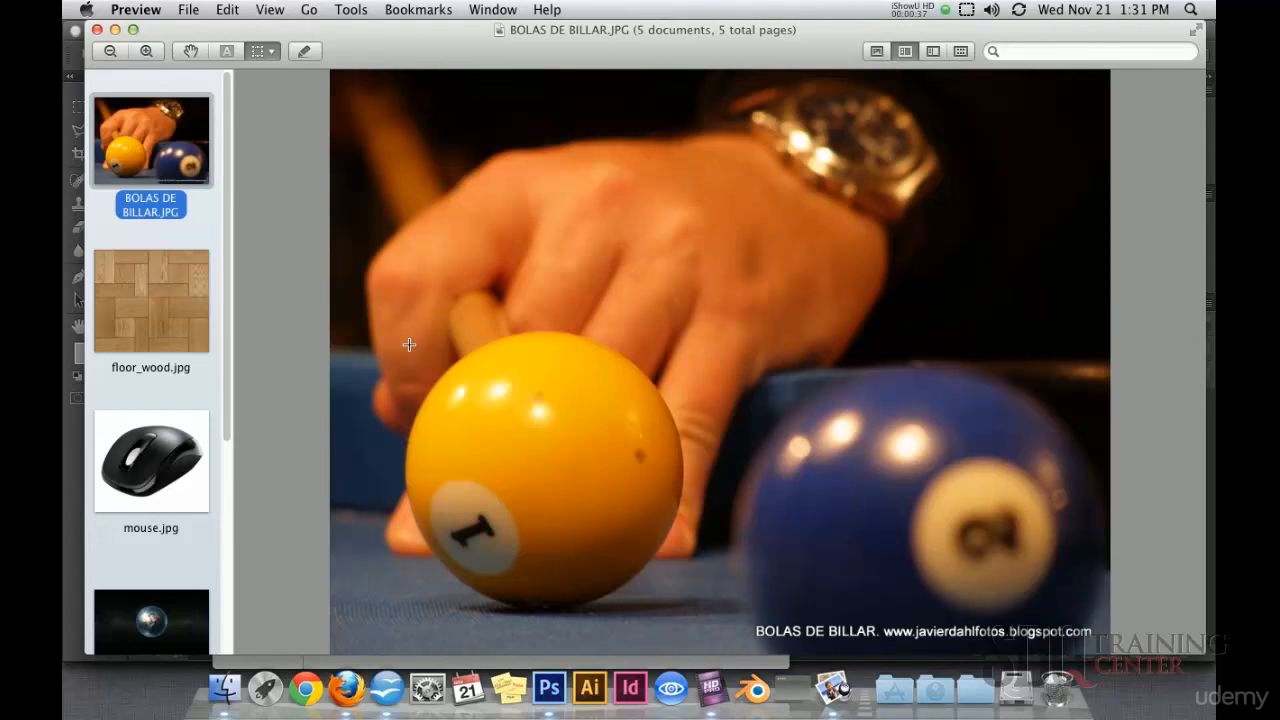
Step: Open floor_wood.jpg in Photoshop from the selection-tools lesson's recursos folder via File > Open
{"action": "left_click", "coordinate": [549, 688]}
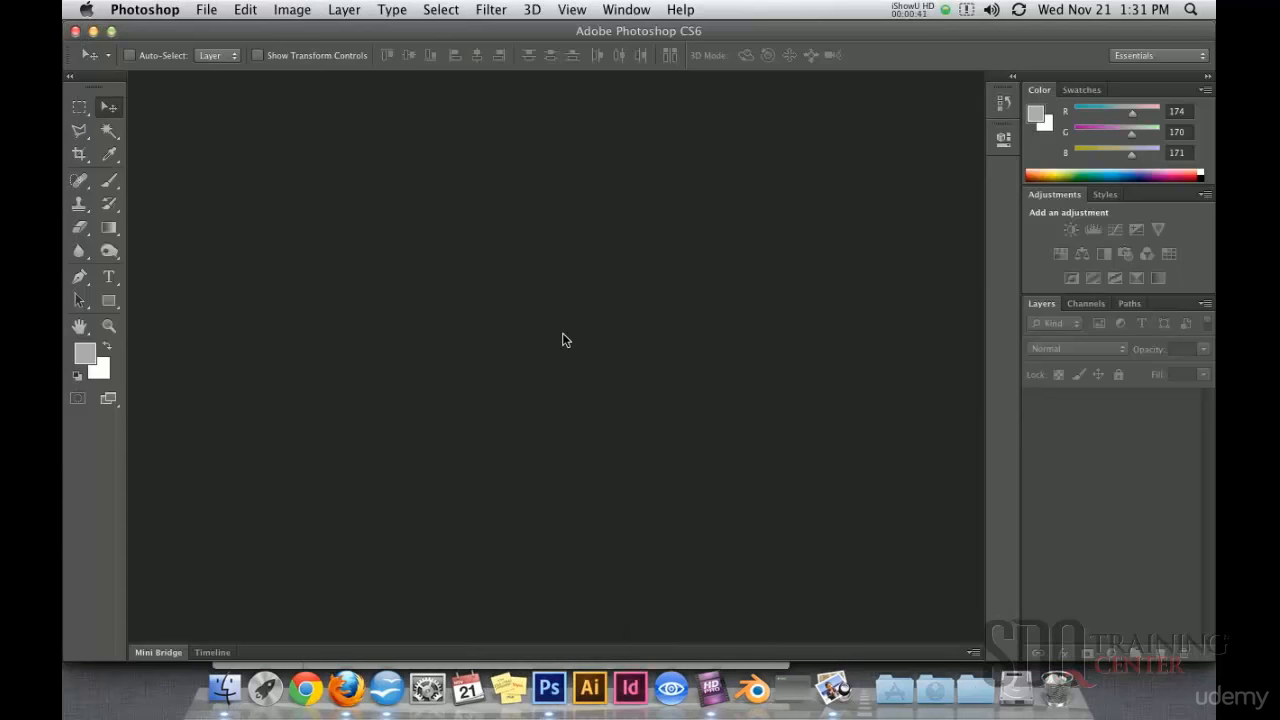
{"action": "left_click", "coordinate": [197, 12]}
{"action": "left_click", "coordinate": [216, 48]}
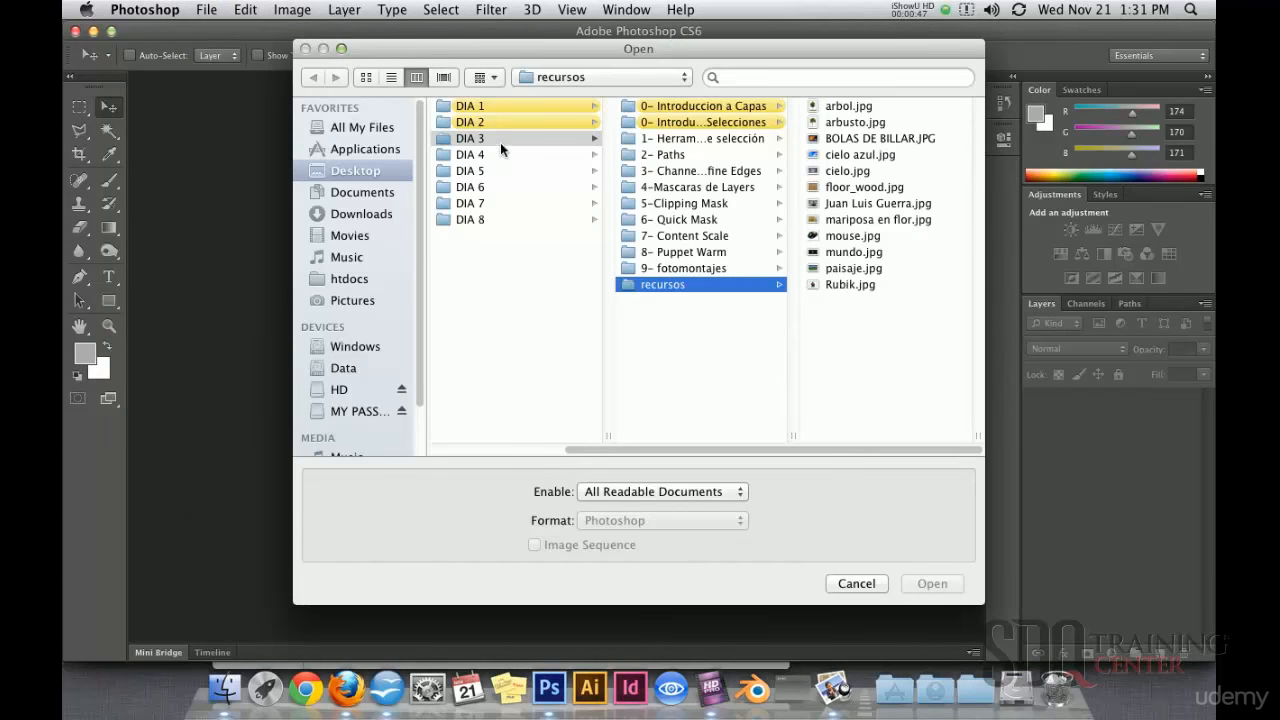
{"action": "left_click", "coordinate": [702, 137]}
{"action": "left_click", "coordinate": [821, 108]}
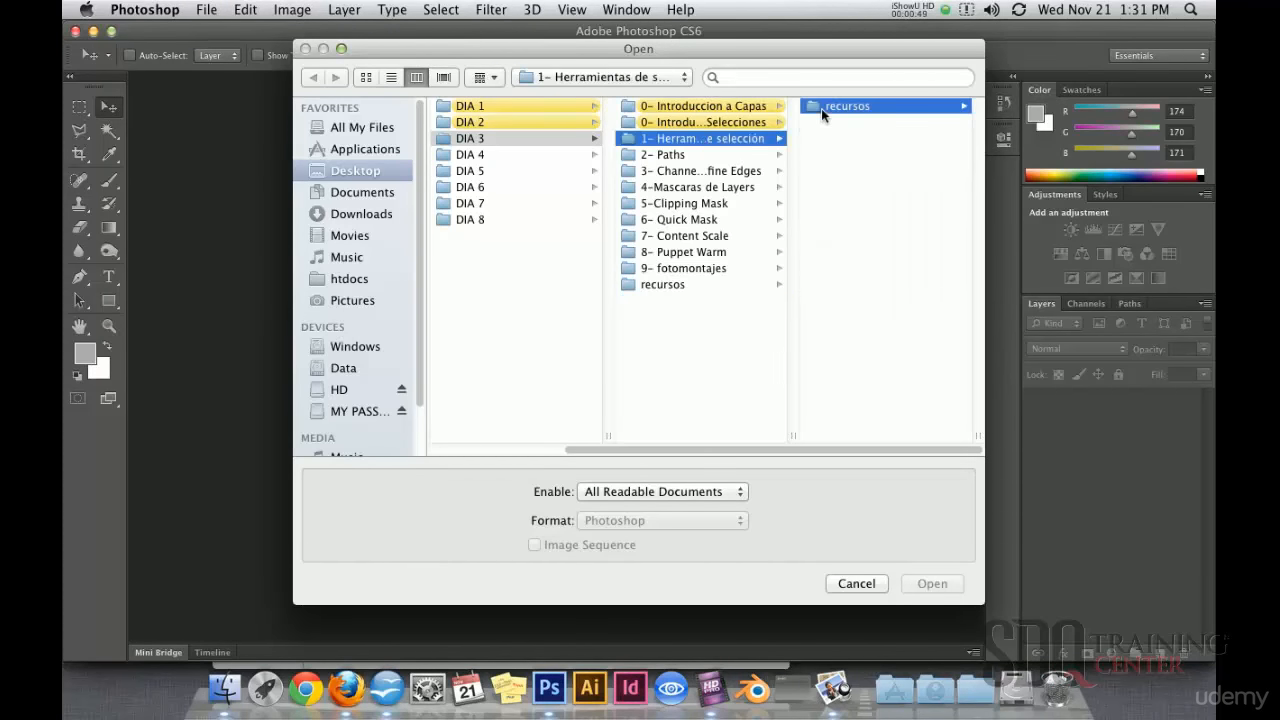
{"action": "left_click", "coordinate": [846, 136]}
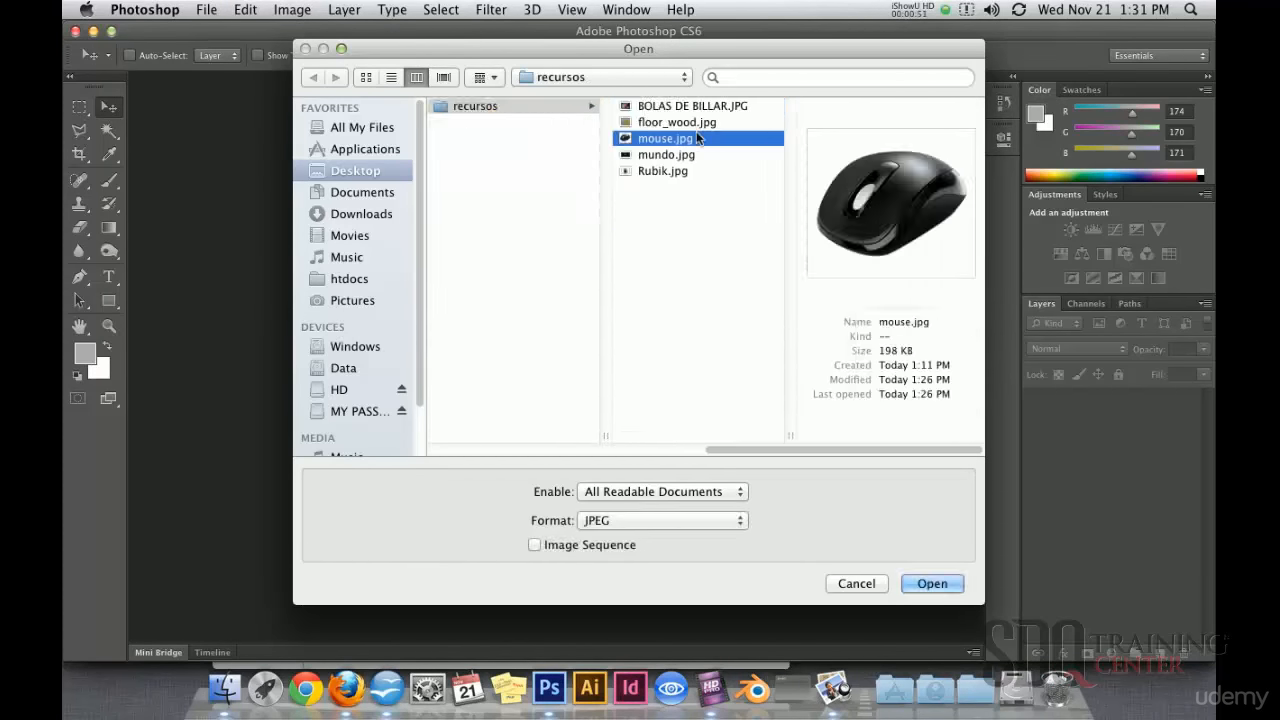
{"action": "left_click", "coordinate": [706, 124]}
{"action": "left_click", "coordinate": [928, 582]}
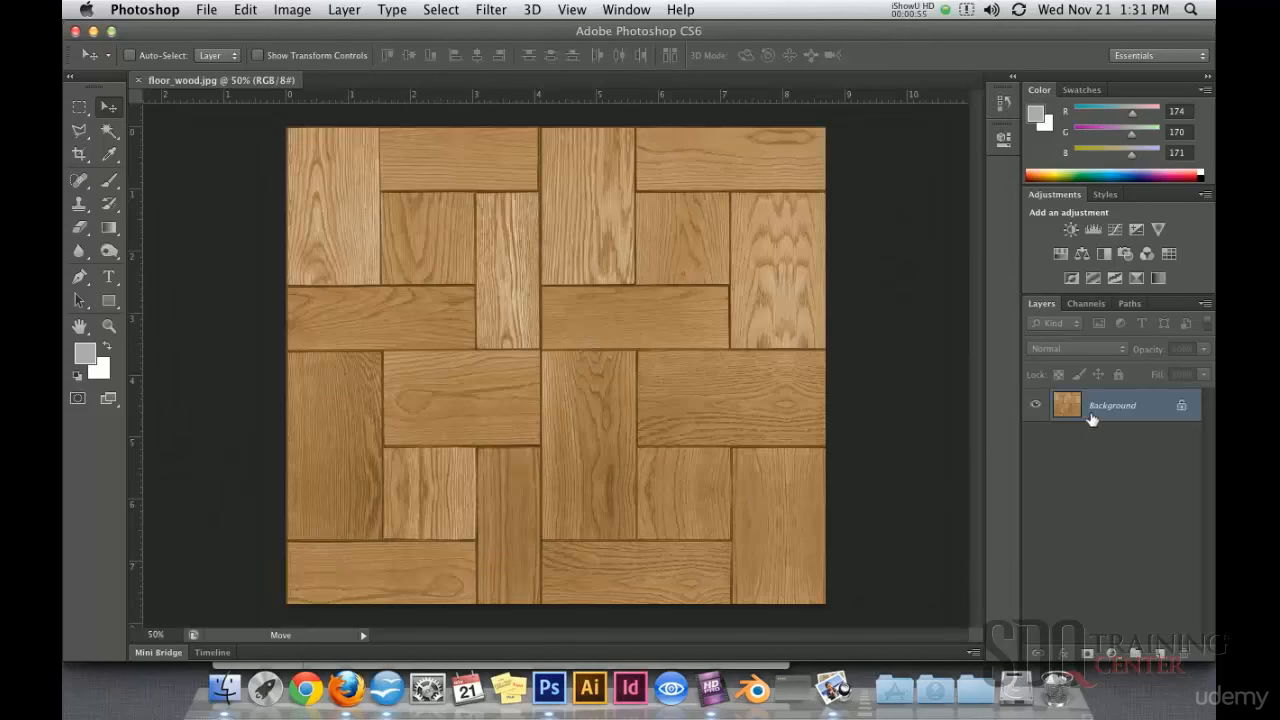
Step: Convert the Background into Layer 0 and duplicate it
{"action": "double_click", "coordinate": [1182, 410]}
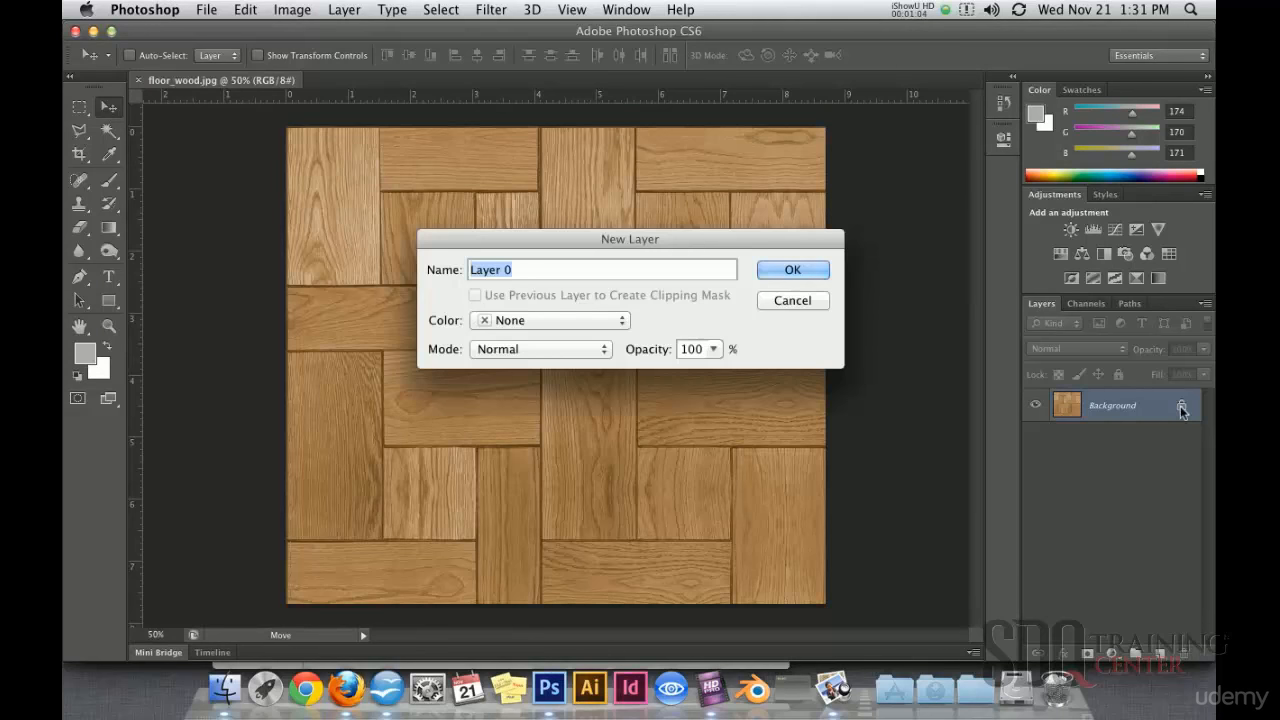
{"action": "left_click", "coordinate": [792, 274]}
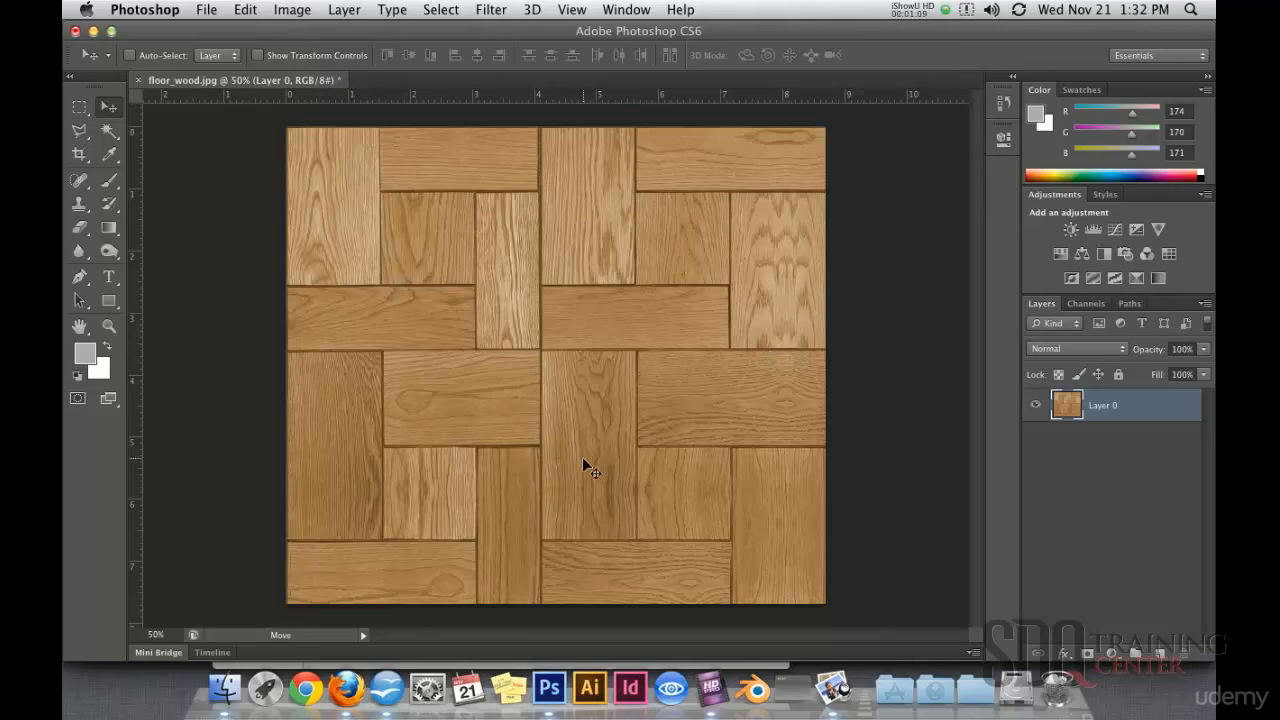
{"action": "left_click_drag", "start_coordinate": [1070, 410], "coordinate": [1162, 650]}
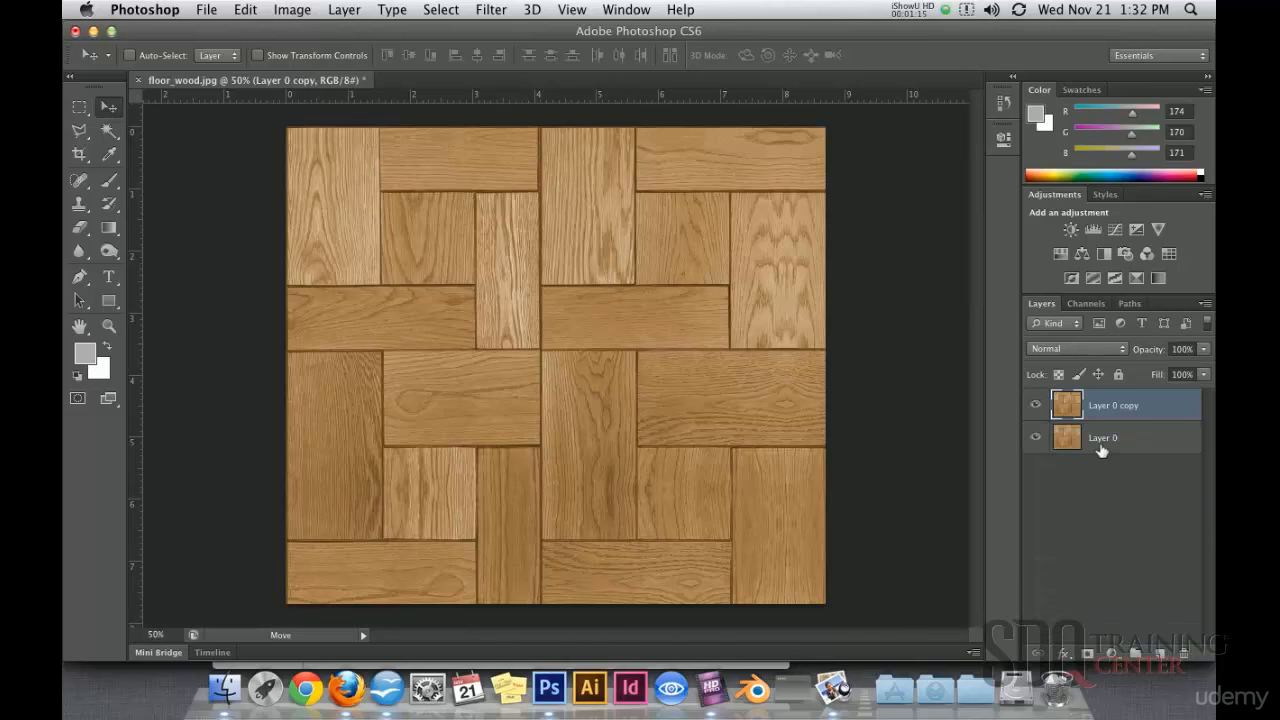
Step: Rename the two wood layers 'piso' and 'pared'
{"action": "double_click", "coordinate": [1103, 440]}
{"action": "type", "text": "piso"}
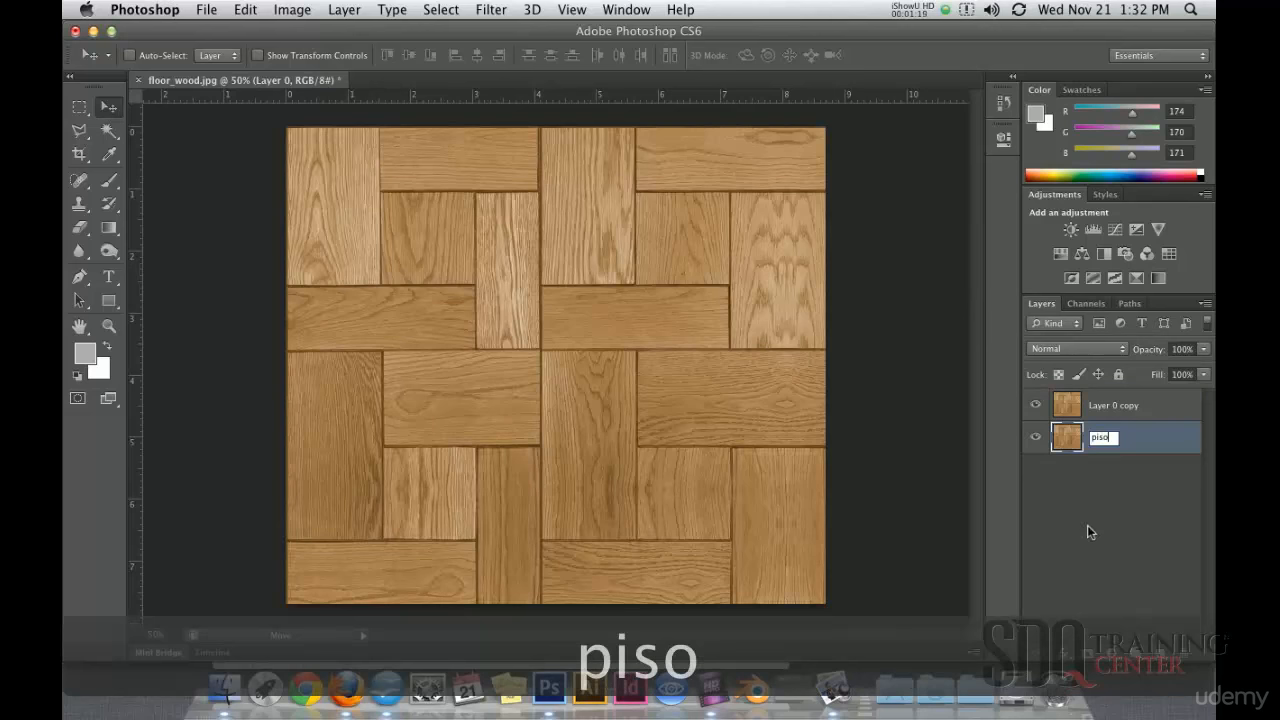
{"action": "key", "text": "Return"}
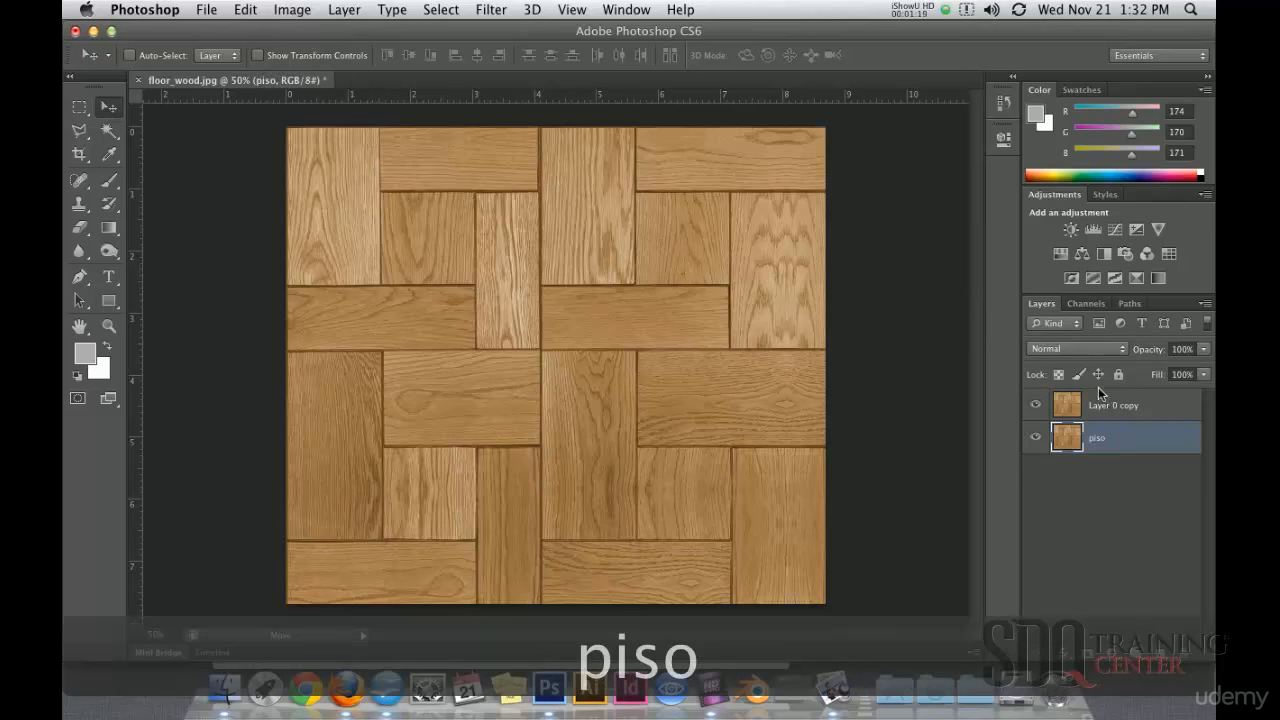
{"action": "double_click", "coordinate": [1107, 405]}
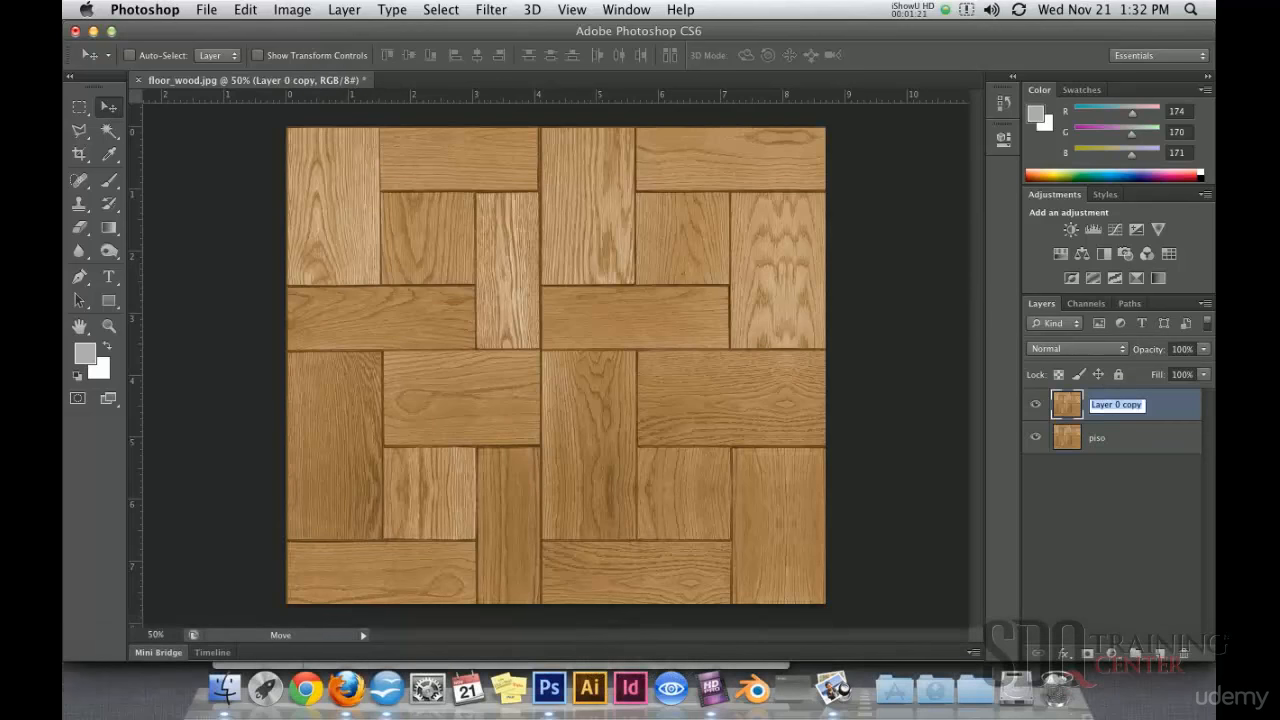
{"action": "type", "text": "pare"}
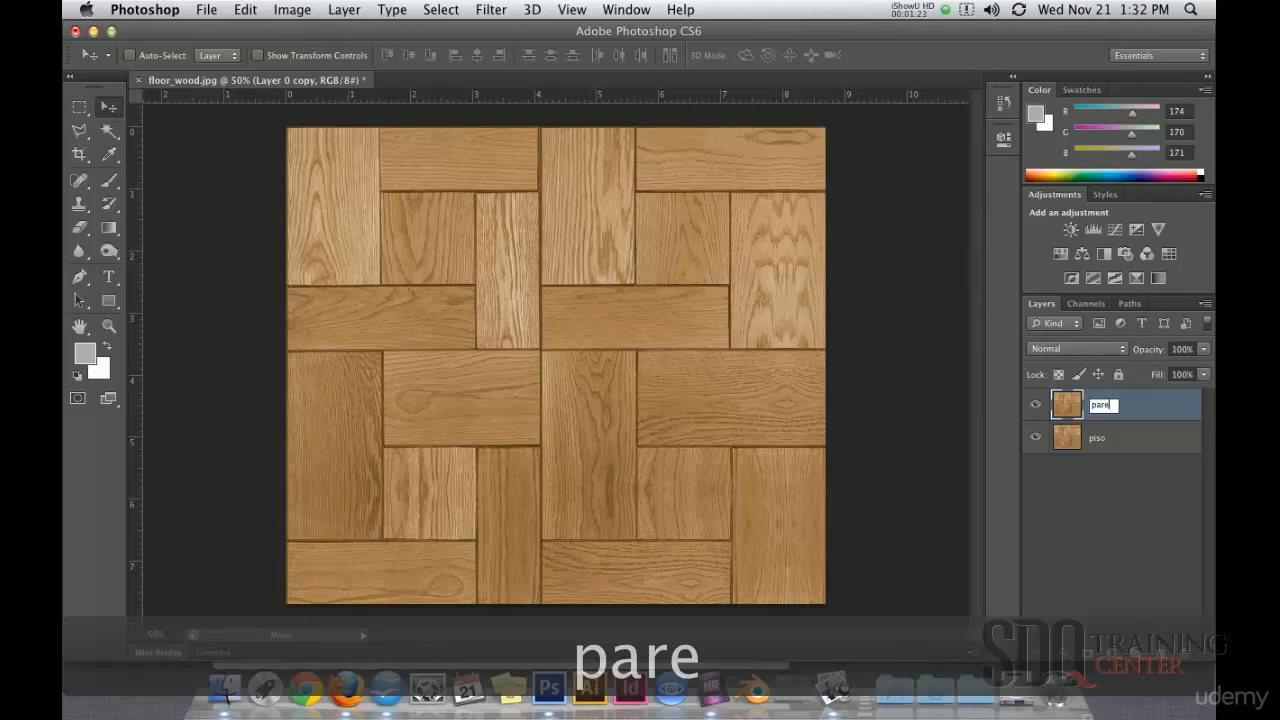
{"action": "type", "text": "d"}
{"action": "key", "text": "Return"}
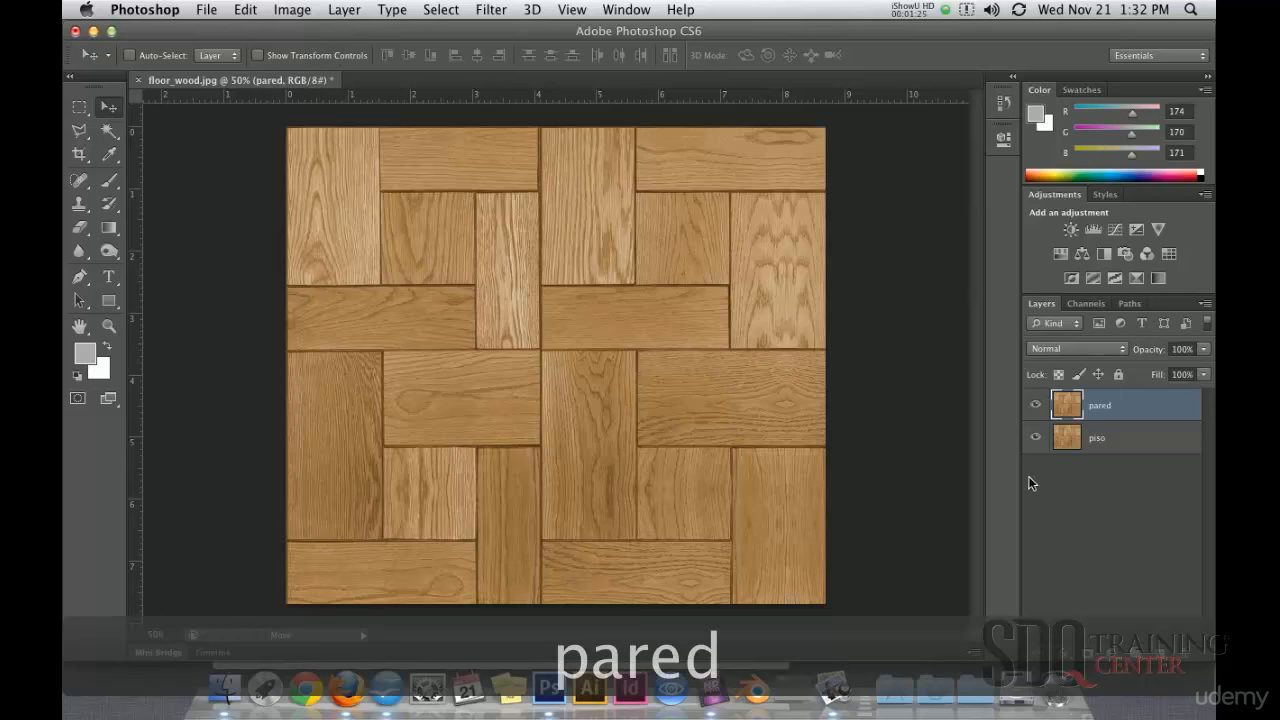
Step: Hide pared and move the piso floor down into the canvas's lower half
{"action": "left_click", "coordinate": [1036, 406]}
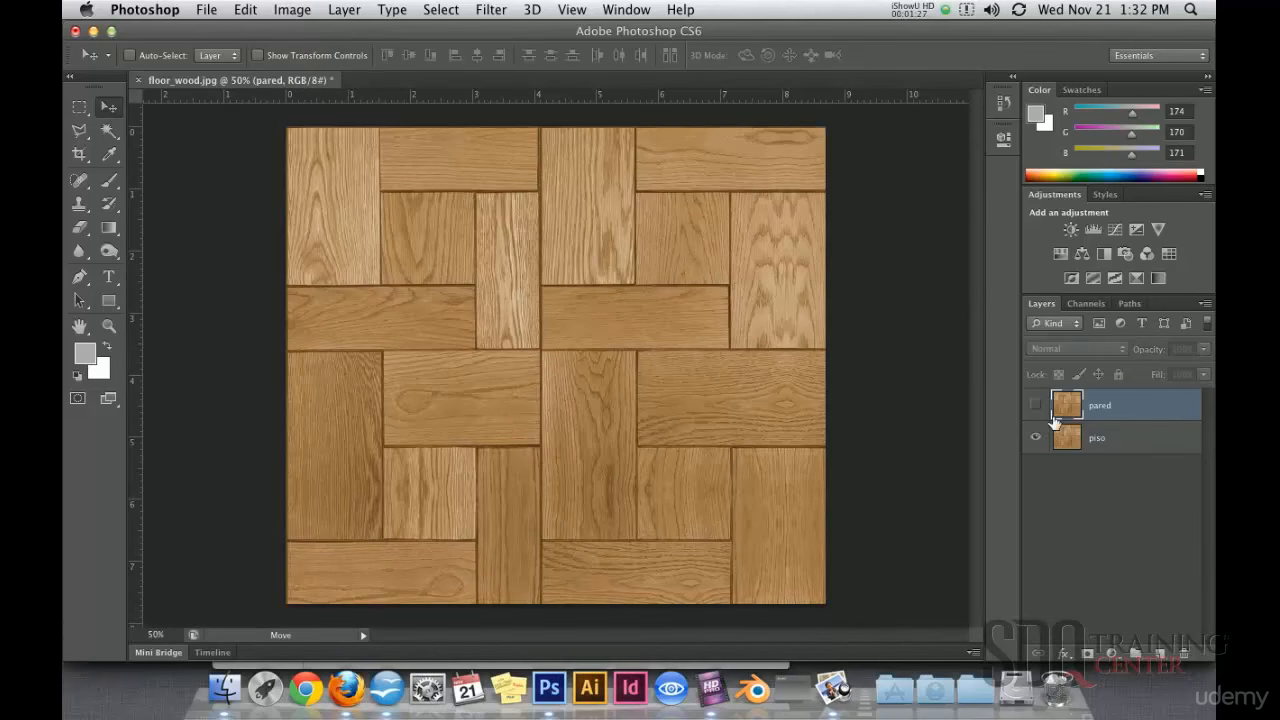
{"action": "left_click", "coordinate": [1072, 442]}
{"action": "left_click_drag", "start_coordinate": [560, 240], "coordinate": [583, 483]}
{"action": "key", "text": "shift+Down"}
{"action": "left_click", "coordinate": [620, 465], "text": "alt"}
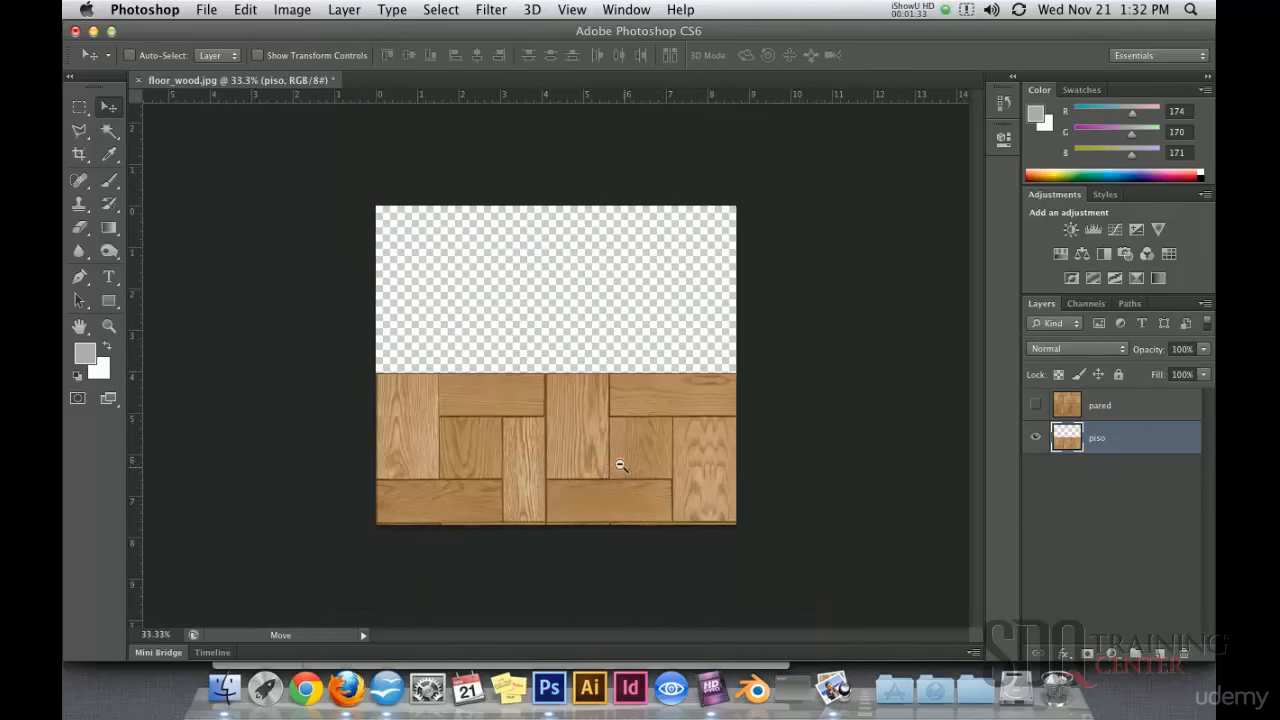
{"action": "key", "text": "super+minus"}
Step: Apply a Perspective free transform that widens the floor's bottom edge
{"action": "left_click", "coordinate": [244, 10]}
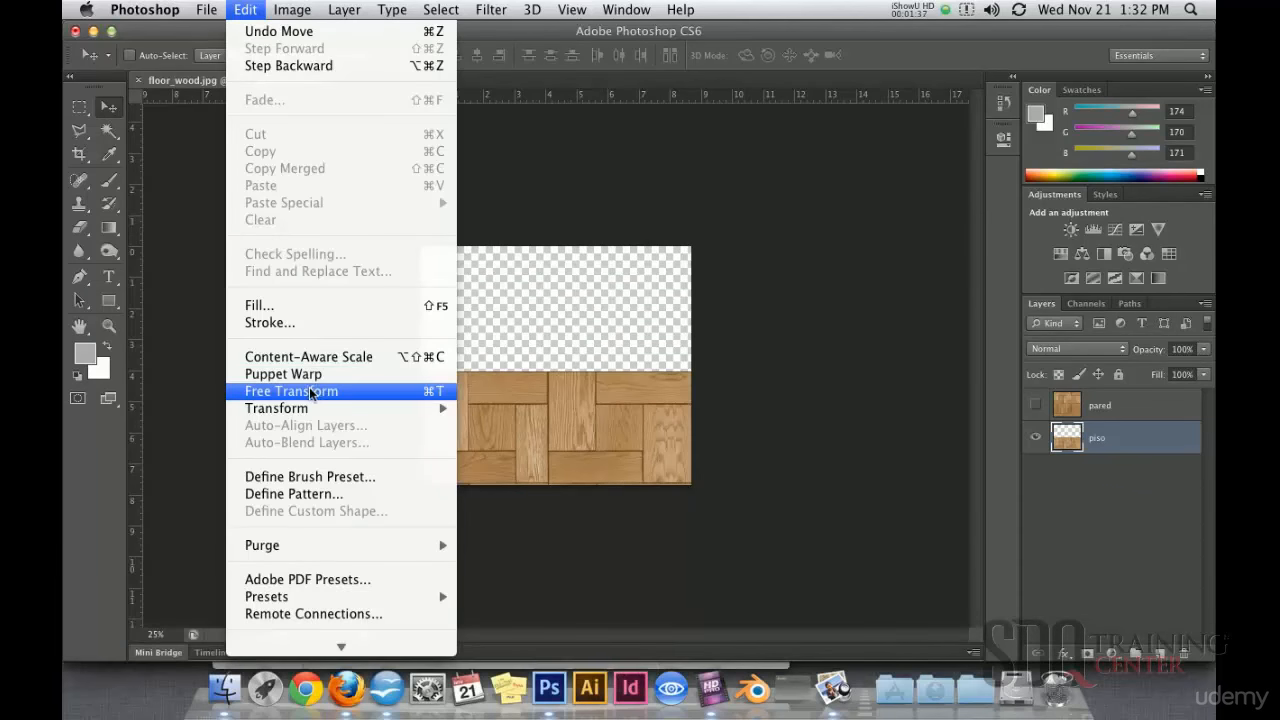
{"action": "left_click", "coordinate": [420, 391]}
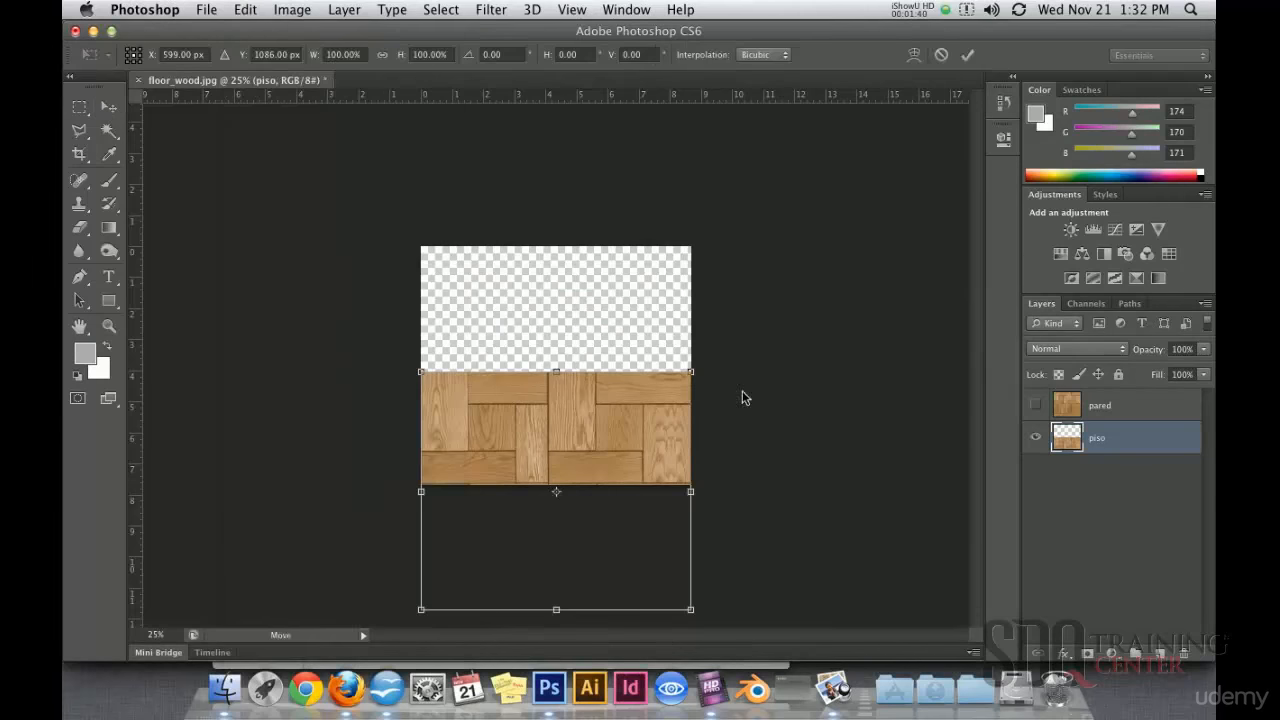
{"action": "right_click", "coordinate": [558, 431]}
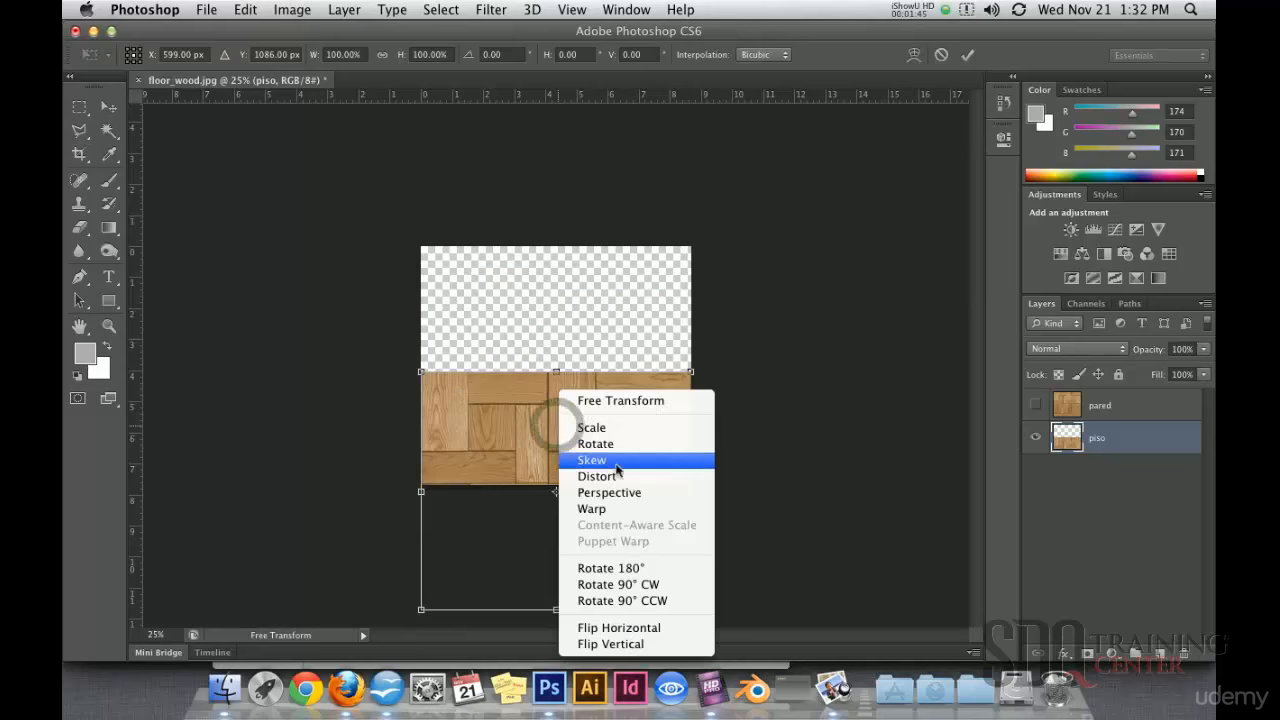
{"action": "left_click", "coordinate": [625, 494]}
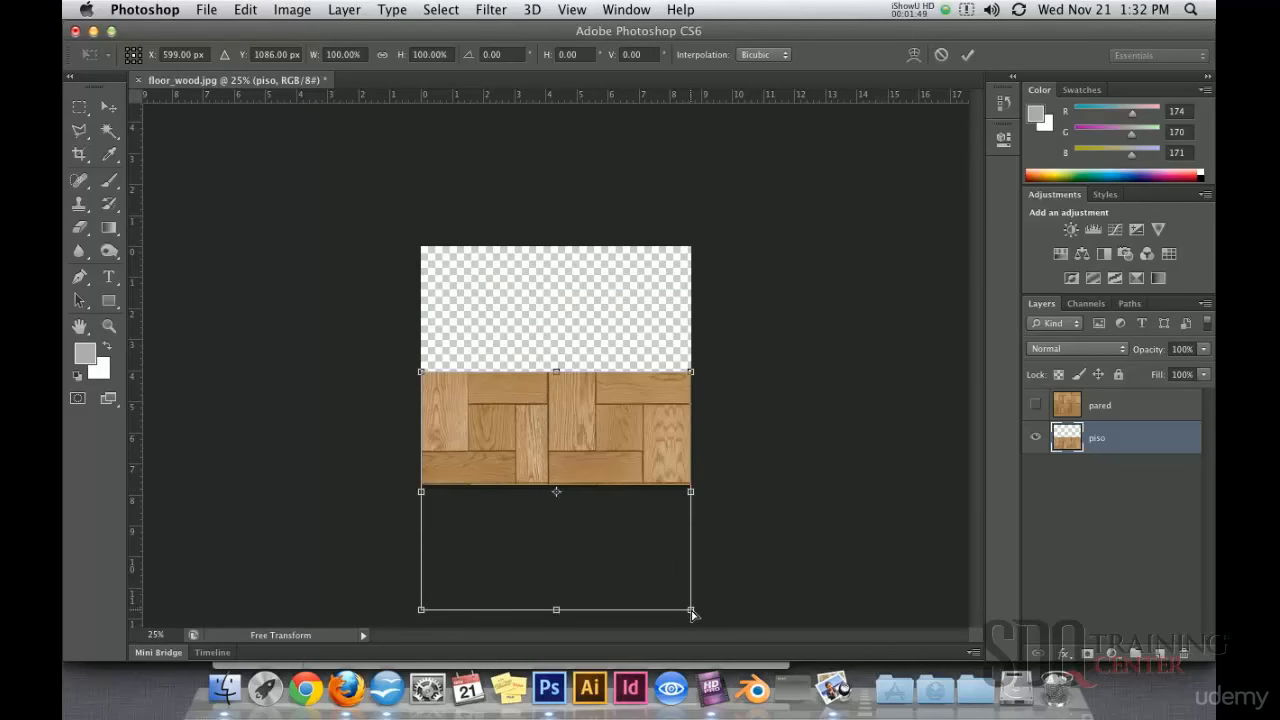
{"action": "left_click_drag", "start_coordinate": [691, 610], "coordinate": [1094, 500]}
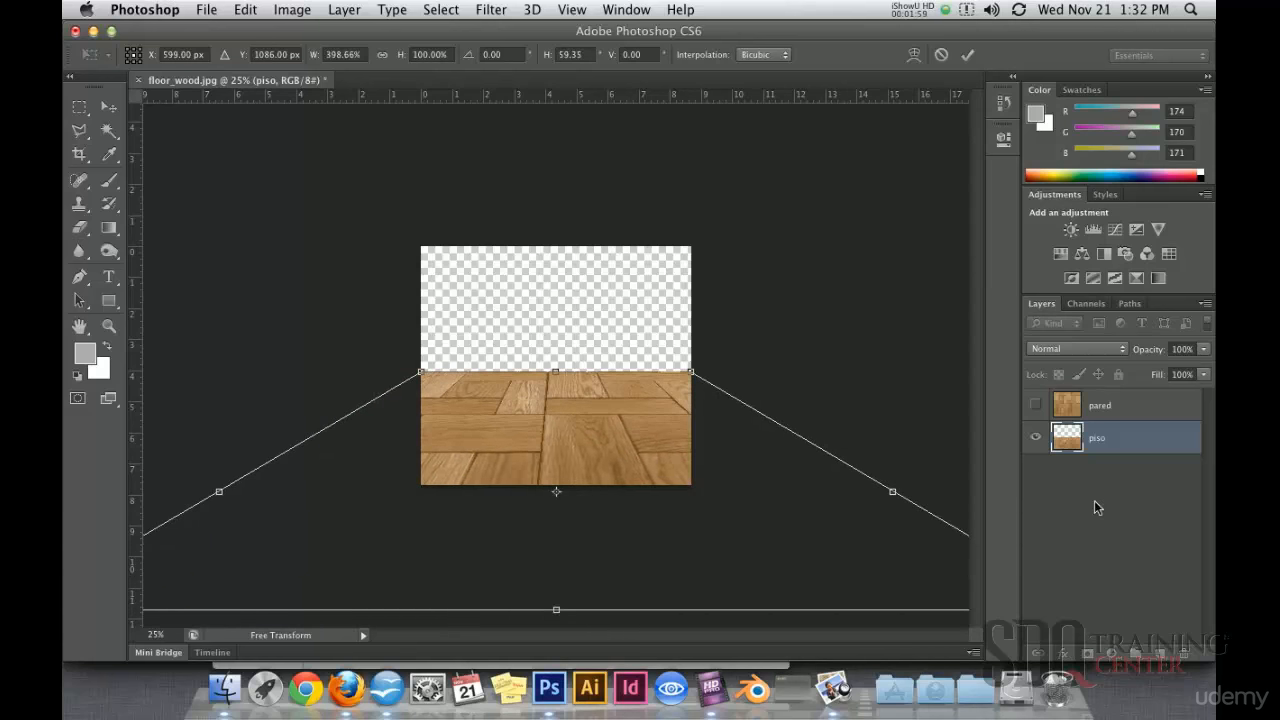
{"action": "key", "text": "Return"}
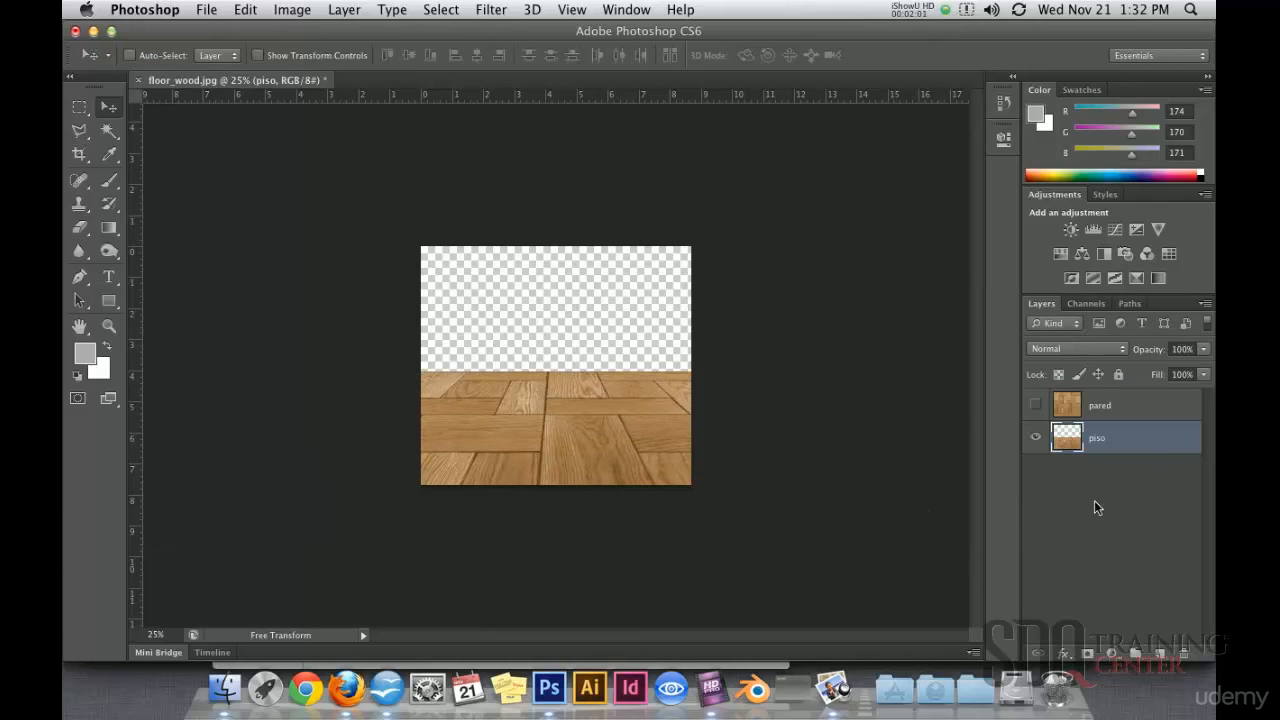
Step: Show pared, place it beneath piso, and nudge the wall texture slightly upward
{"action": "left_click", "coordinate": [1036, 406]}
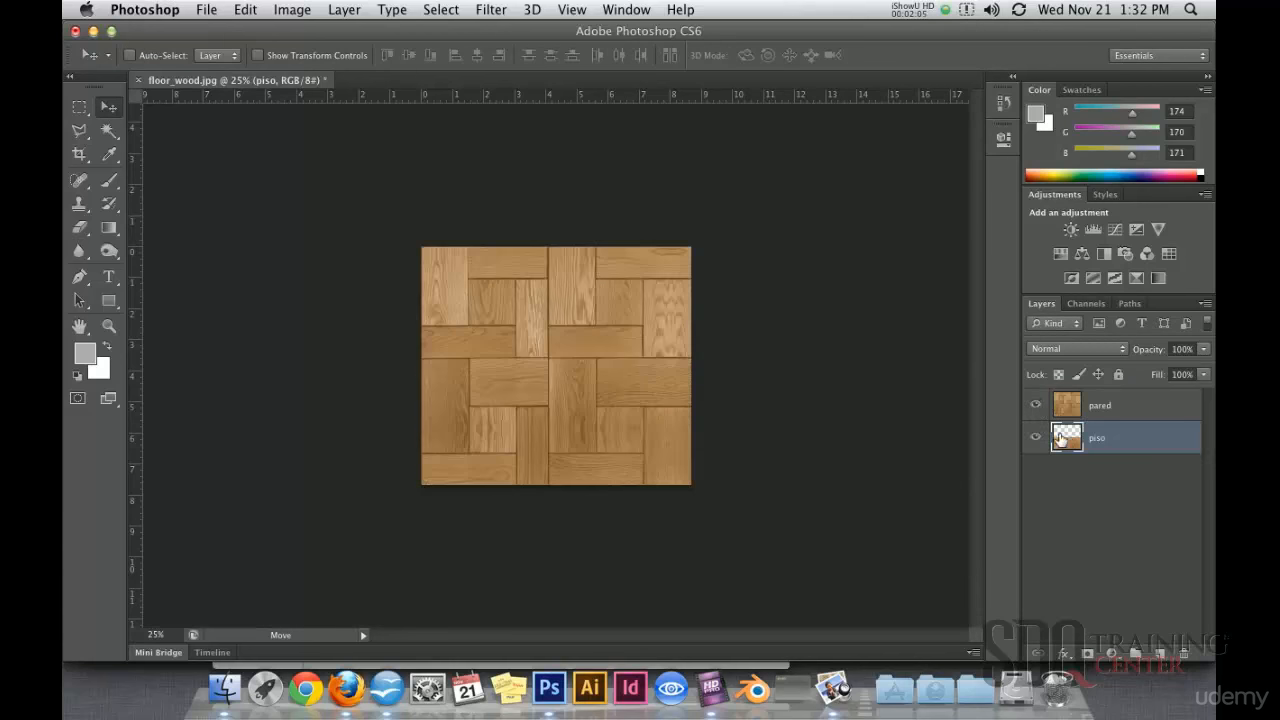
{"action": "left_click", "coordinate": [1075, 414]}
{"action": "left_click_drag", "start_coordinate": [1075, 414], "coordinate": [1089, 455]}
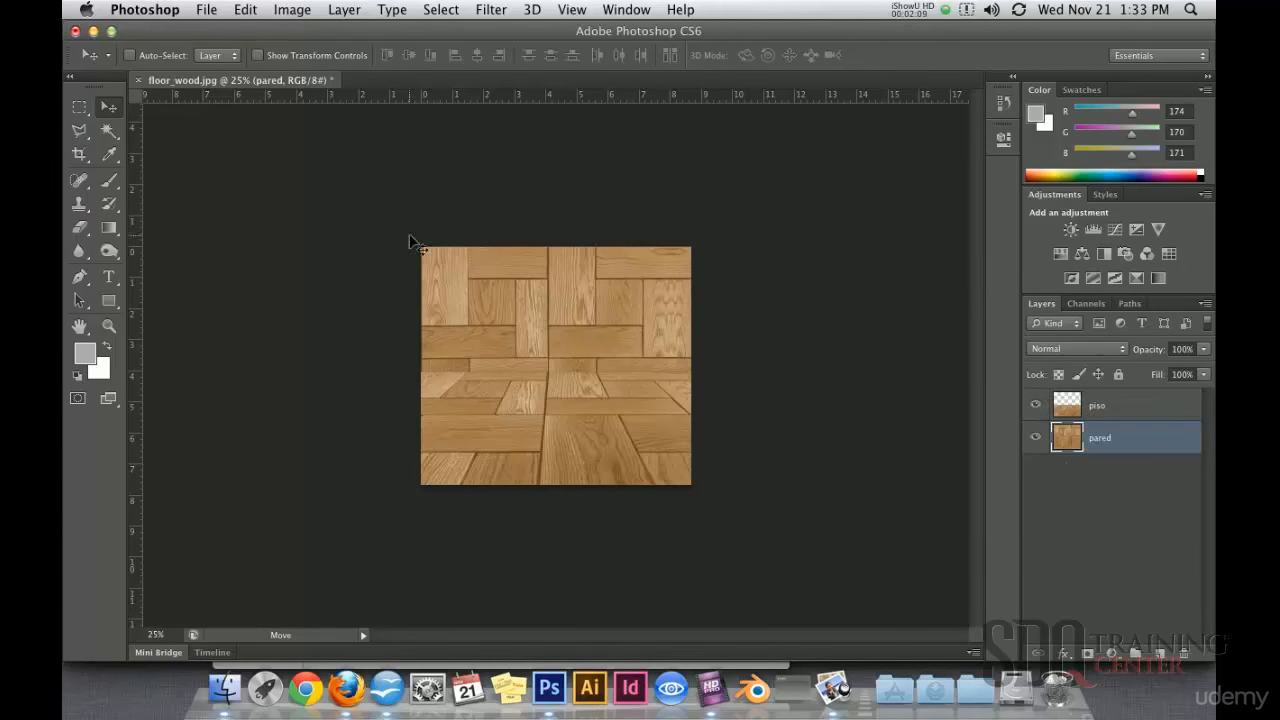
{"action": "left_click_drag", "start_coordinate": [588, 333], "coordinate": [588, 302]}
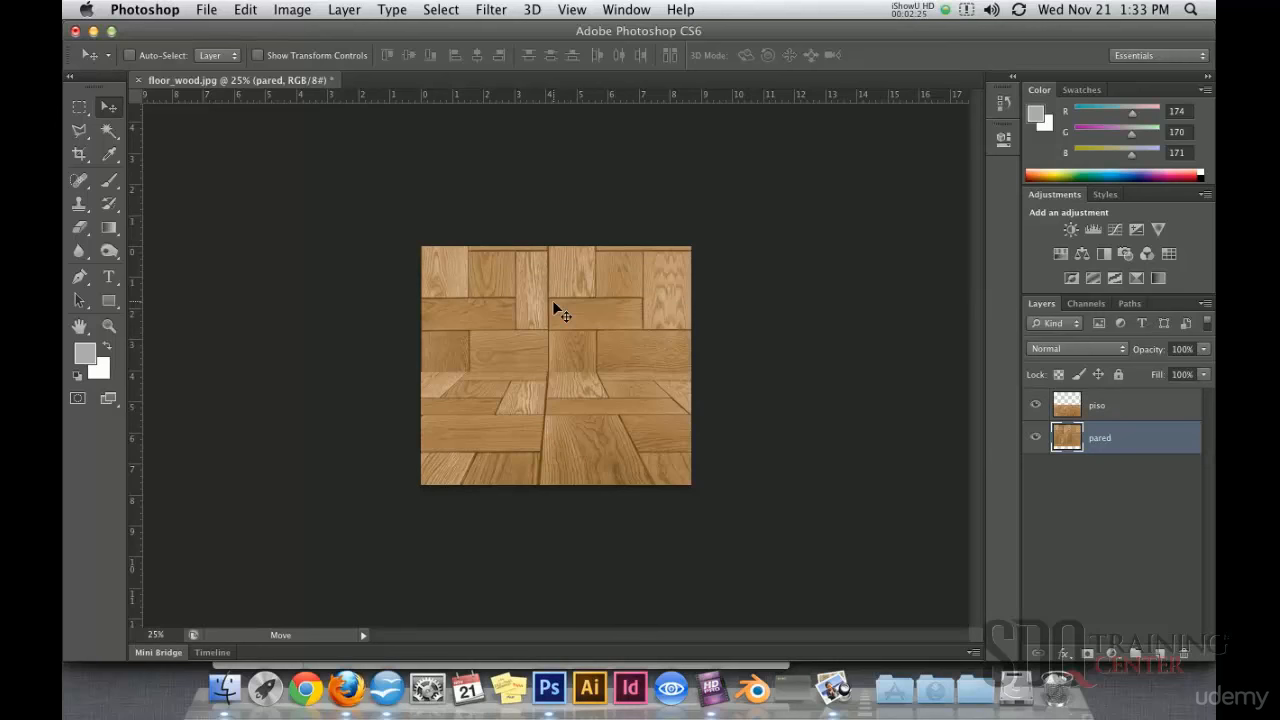
Step: Dodge the piso floor just below the wall line
{"action": "left_click", "coordinate": [1072, 412]}
{"action": "left_click", "coordinate": [109, 252]}
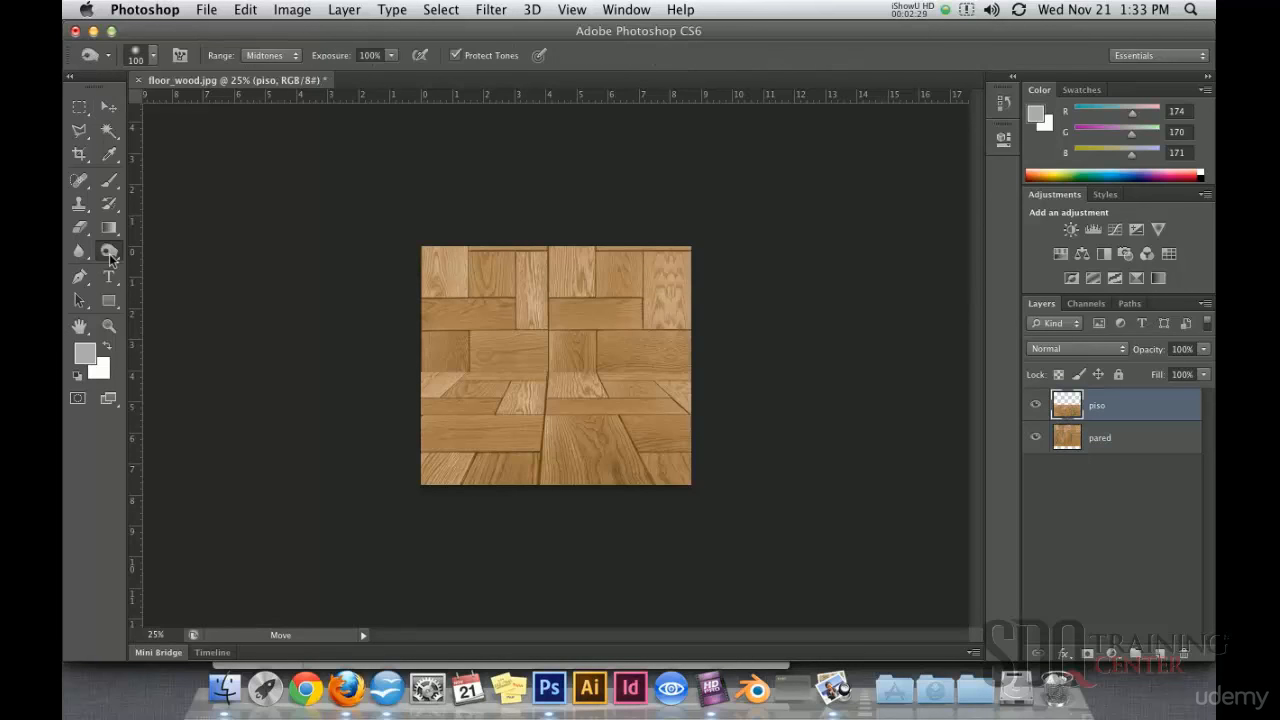
{"action": "left_click", "coordinate": [178, 246]}
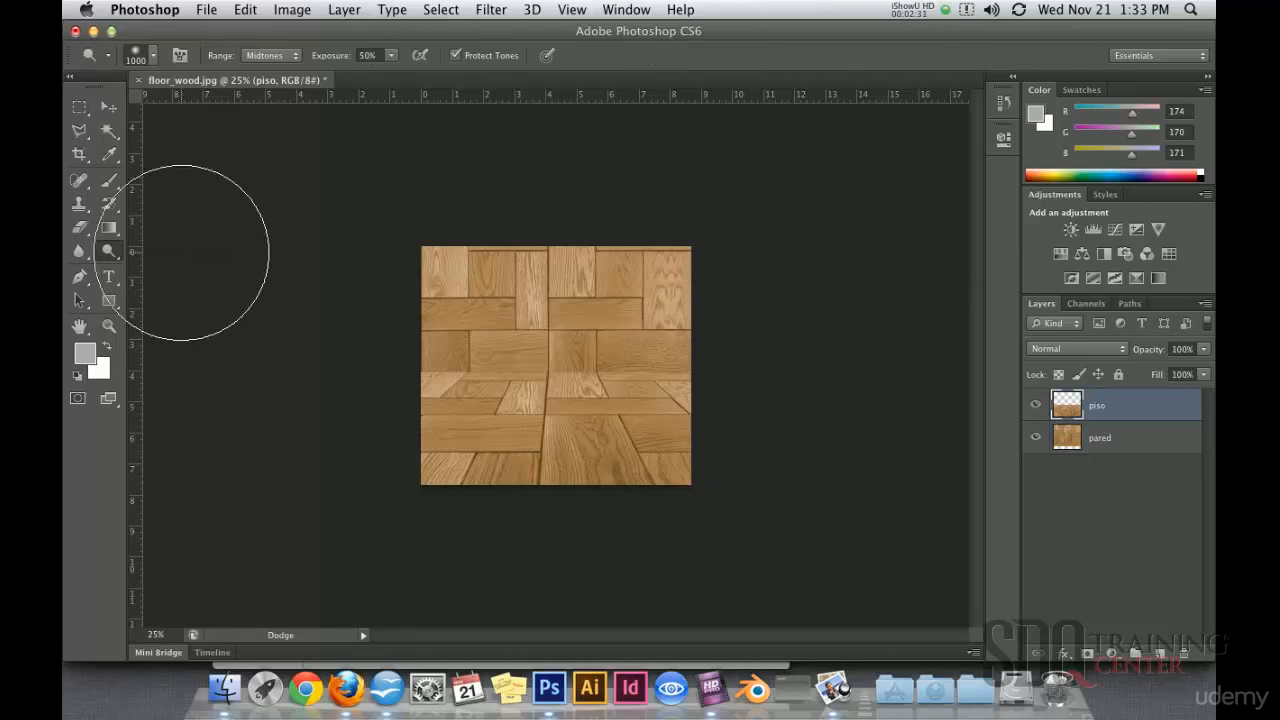
{"action": "left_click_drag", "start_coordinate": [512, 359], "coordinate": [584, 352]}
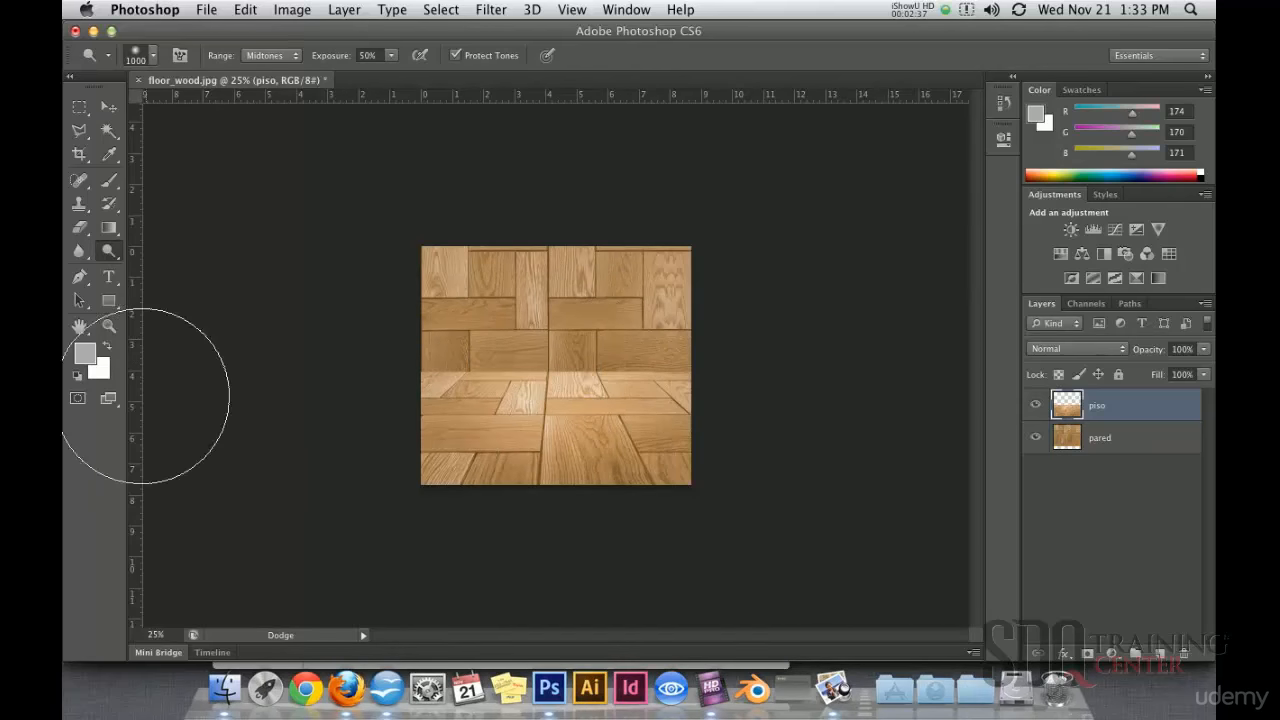
Step: Burn the pared wall along the floor junction with a 900 px brush
{"action": "left_click", "coordinate": [113, 260]}
{"action": "left_click", "coordinate": [170, 265]}
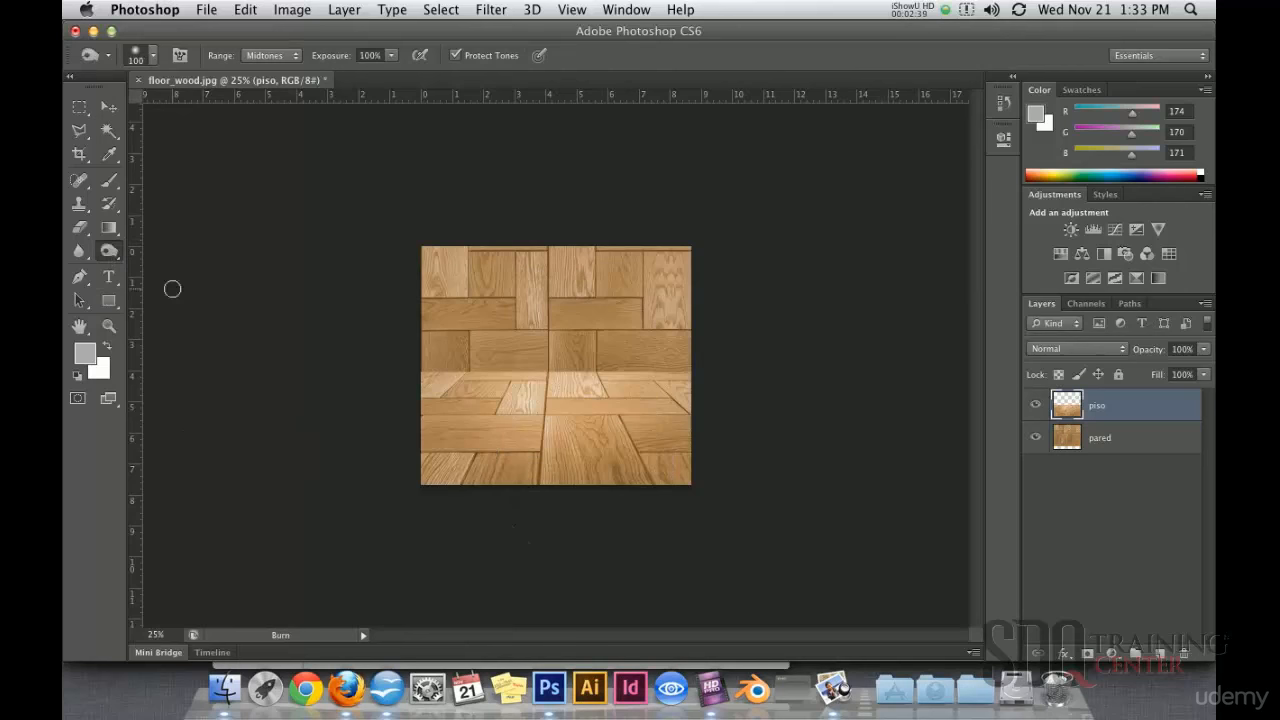
{"action": "key", "text": "bracketright"}
{"action": "key", "text": "bracketright"}
{"action": "key", "text": "bracketright"}
{"action": "key", "text": "bracketright"}
{"action": "key", "text": "bracketright"}
{"action": "key", "text": "bracketright"}
{"action": "key", "text": "bracketright"}
{"action": "key", "text": "bracketright"}
{"action": "key", "text": "bracketright"}
{"action": "key", "text": "bracketright"}
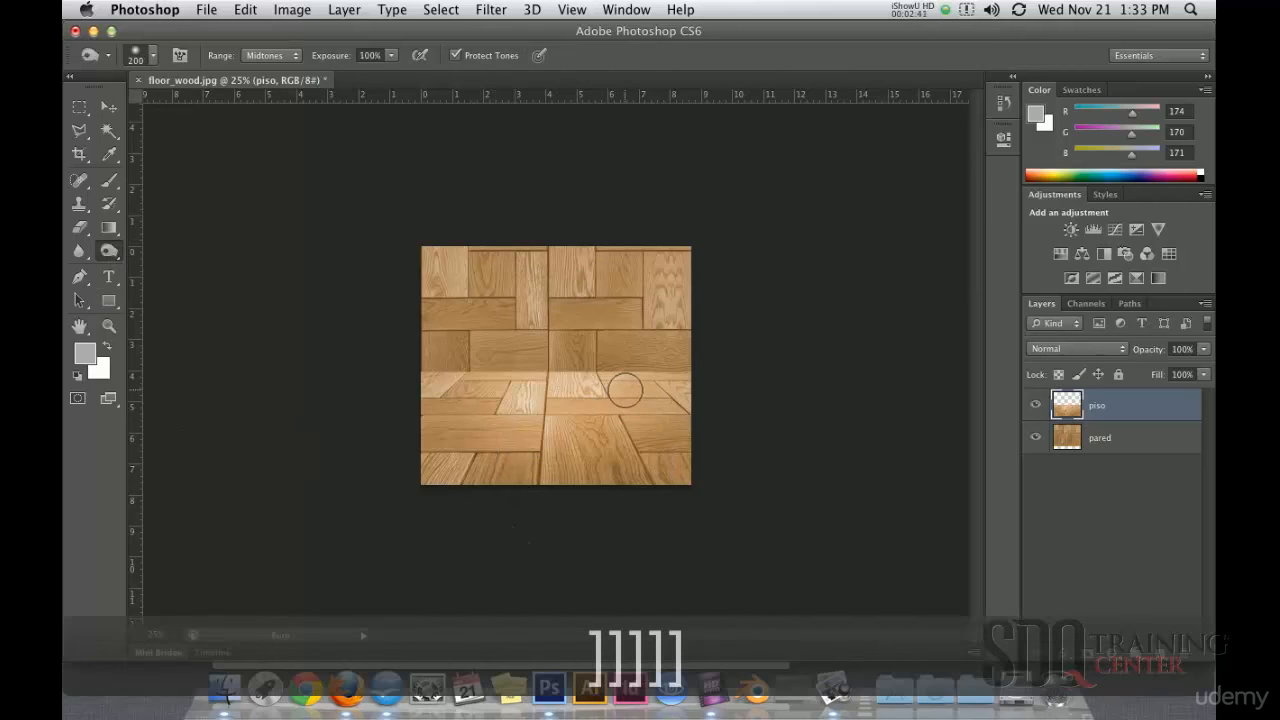
{"action": "key", "text": "bracketright"}
{"action": "key", "text": "bracketright"}
{"action": "right_click", "coordinate": [575, 390]}
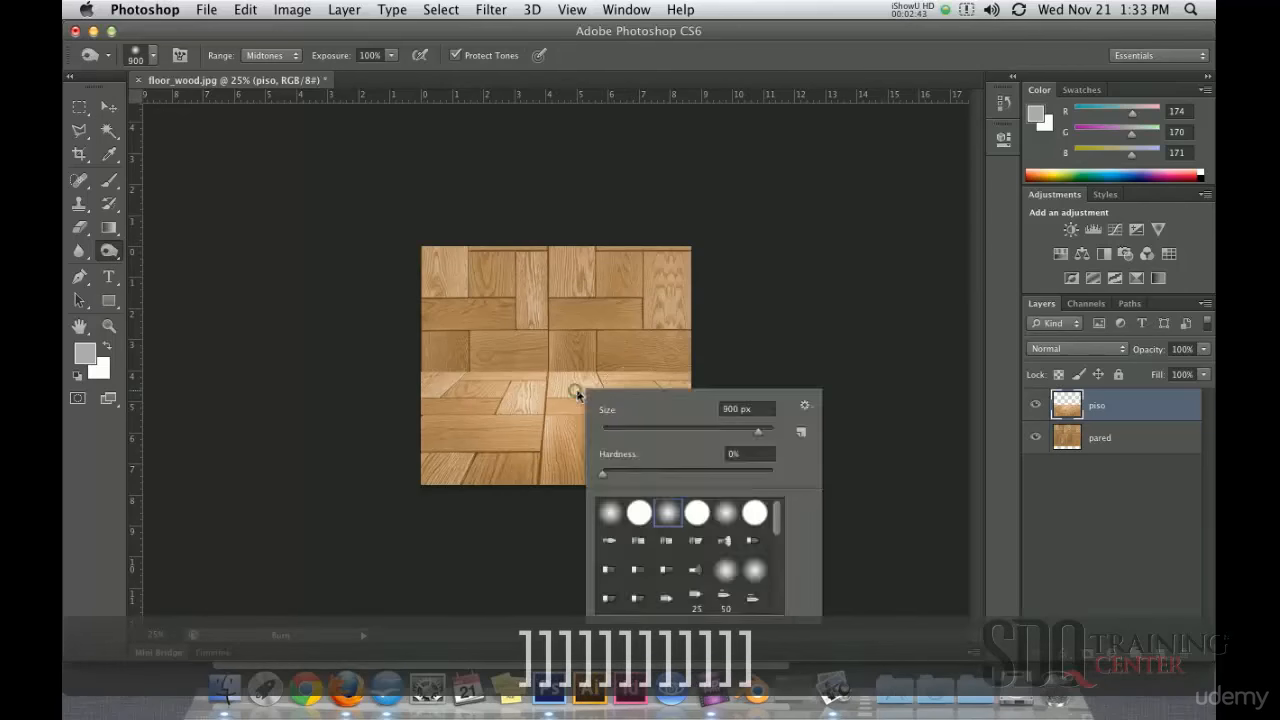
{"action": "left_click", "coordinate": [820, 221]}
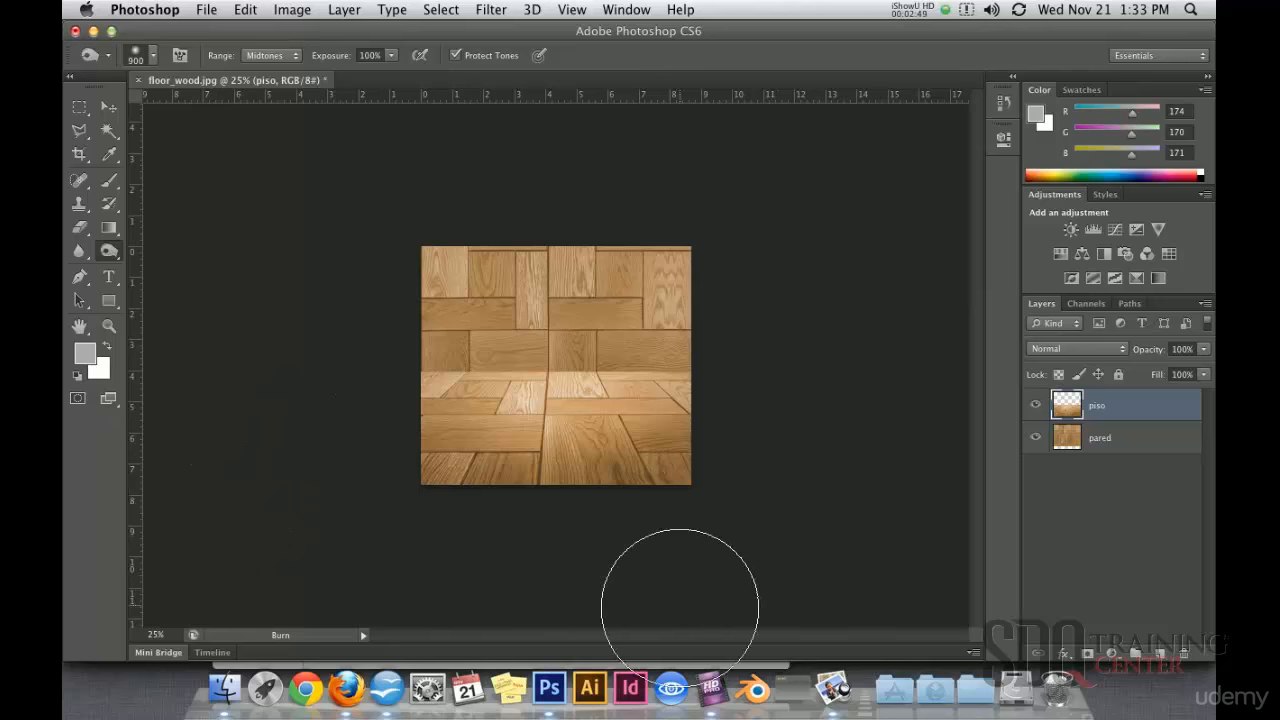
{"action": "left_click", "coordinate": [1072, 440]}
{"action": "mouse_move", "coordinate": [623, 440]}
{"action": "left_mouse_down"}
{"action": "mouse_move", "coordinate": [495, 390]}
{"action": "mouse_move", "coordinate": [600, 380]}
{"action": "mouse_move", "coordinate": [636, 498]}
{"action": "left_mouse_up"}
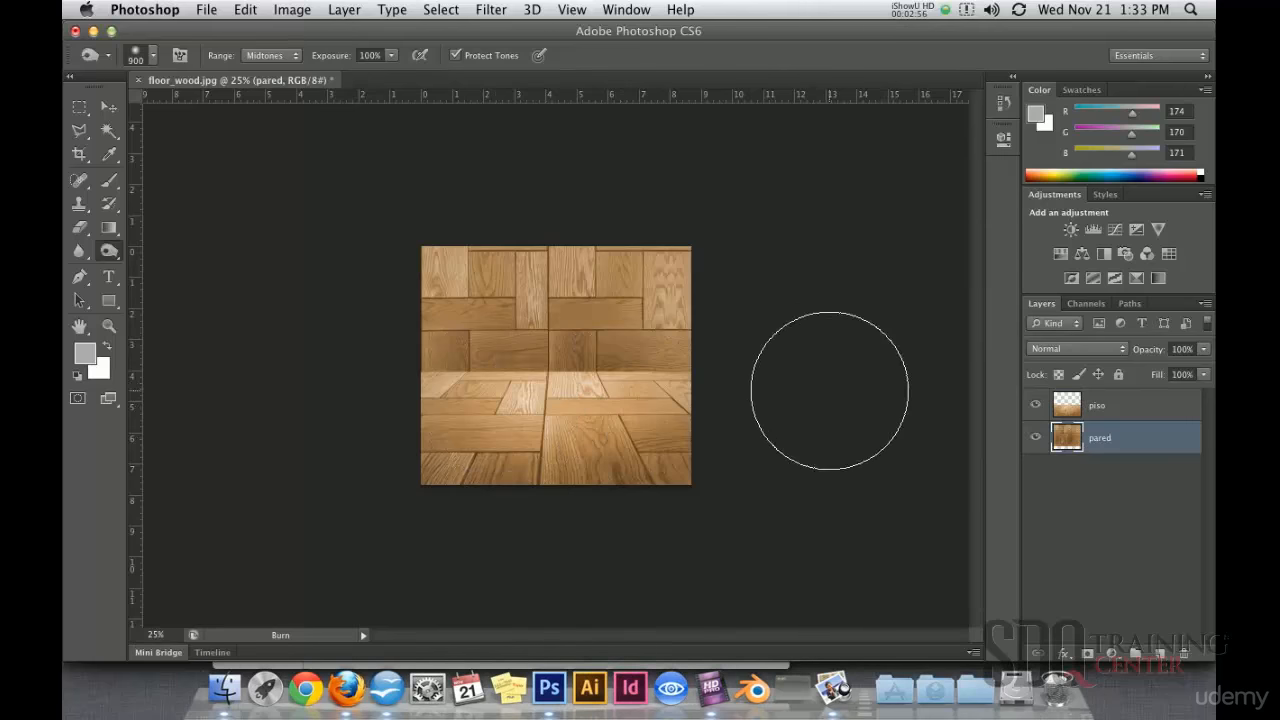
{"action": "left_click", "coordinate": [116, 251]}
{"action": "left_click", "coordinate": [166, 246]}
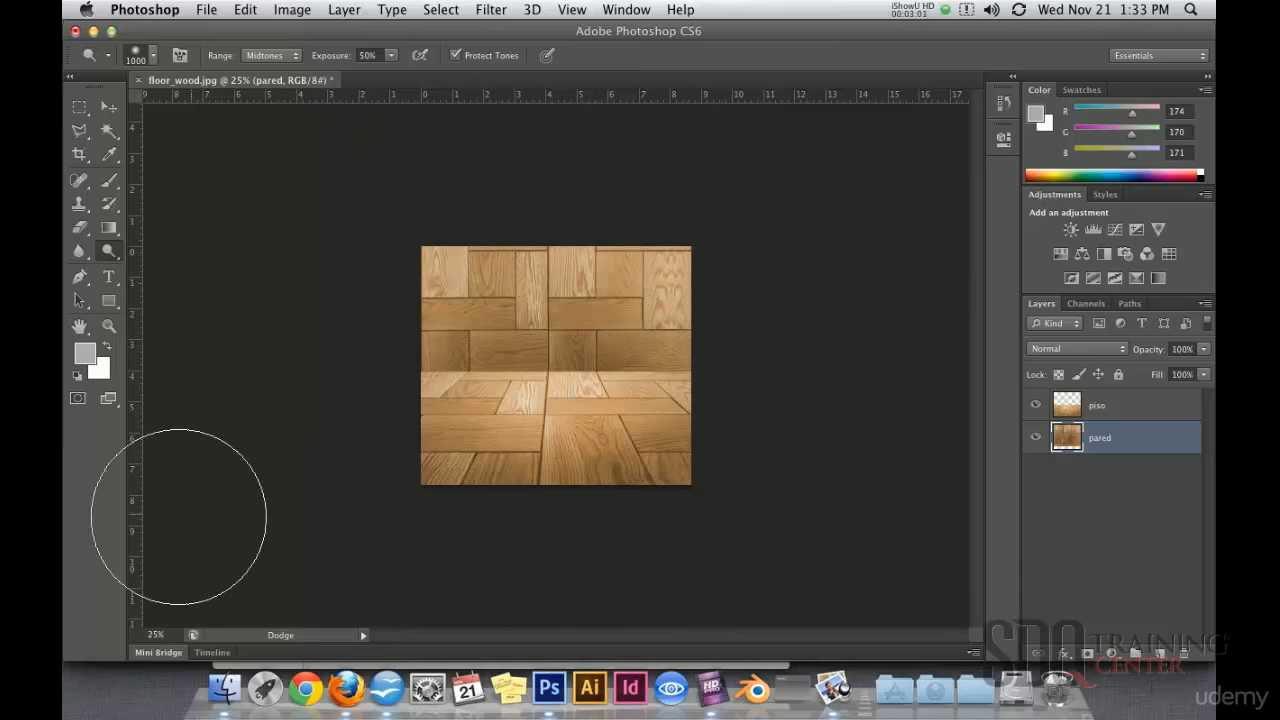
{"action": "left_click", "coordinate": [108, 106]}
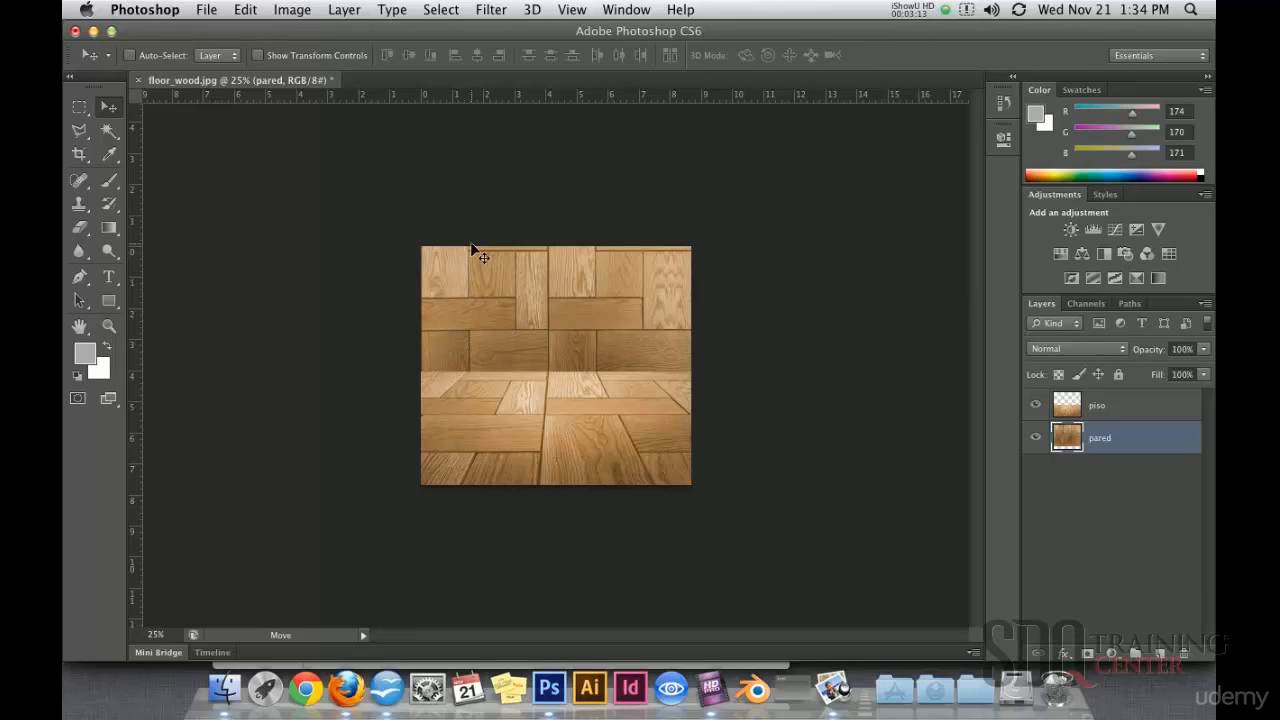
Step: Crop off the image's top and bottom, keeping the wall and perspective floor
{"action": "left_click", "coordinate": [86, 155]}
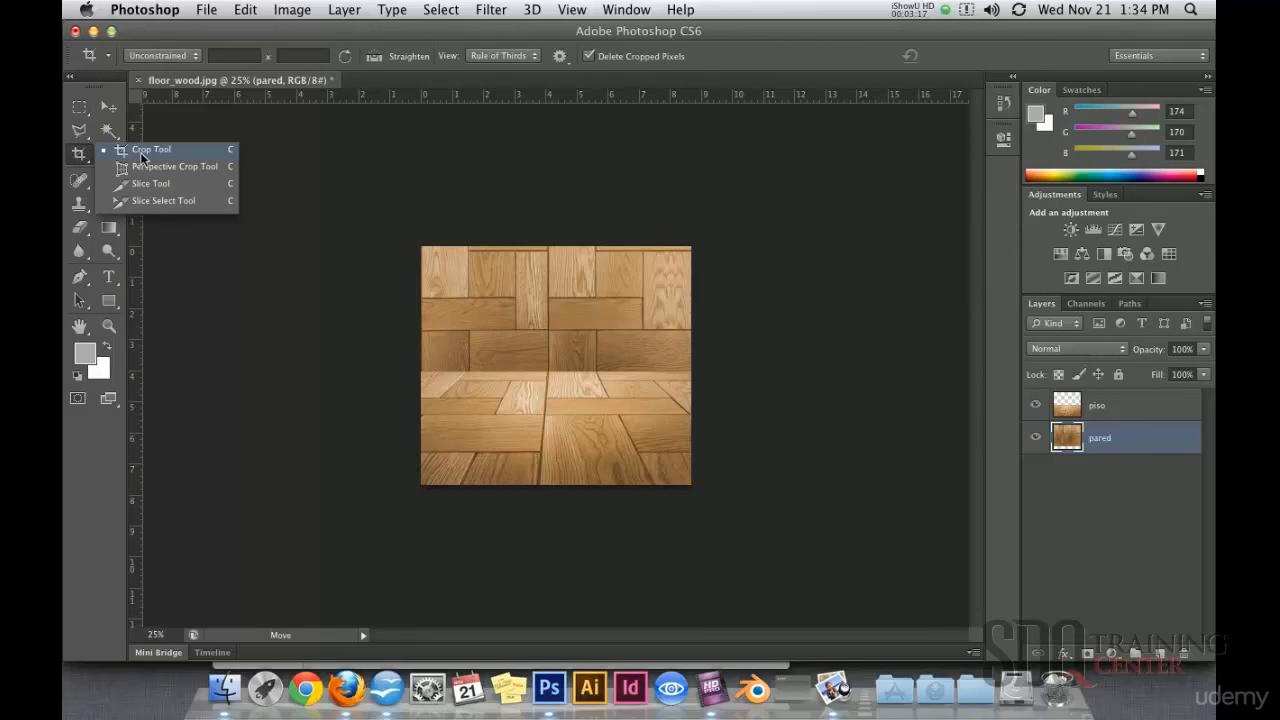
{"action": "left_click", "coordinate": [141, 152]}
{"action": "left_click_drag", "start_coordinate": [558, 247], "coordinate": [566, 281]}
{"action": "left_click_drag", "start_coordinate": [557, 484], "coordinate": [563, 458]}
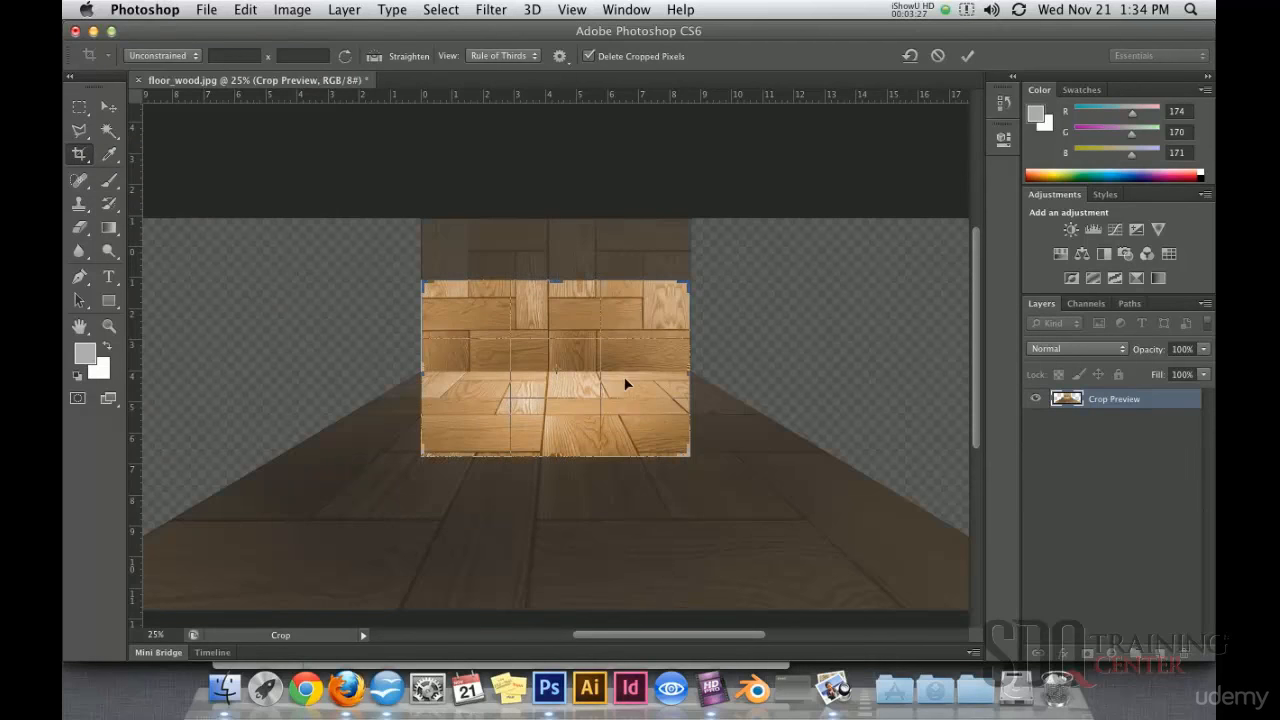
{"action": "key", "text": "Return"}
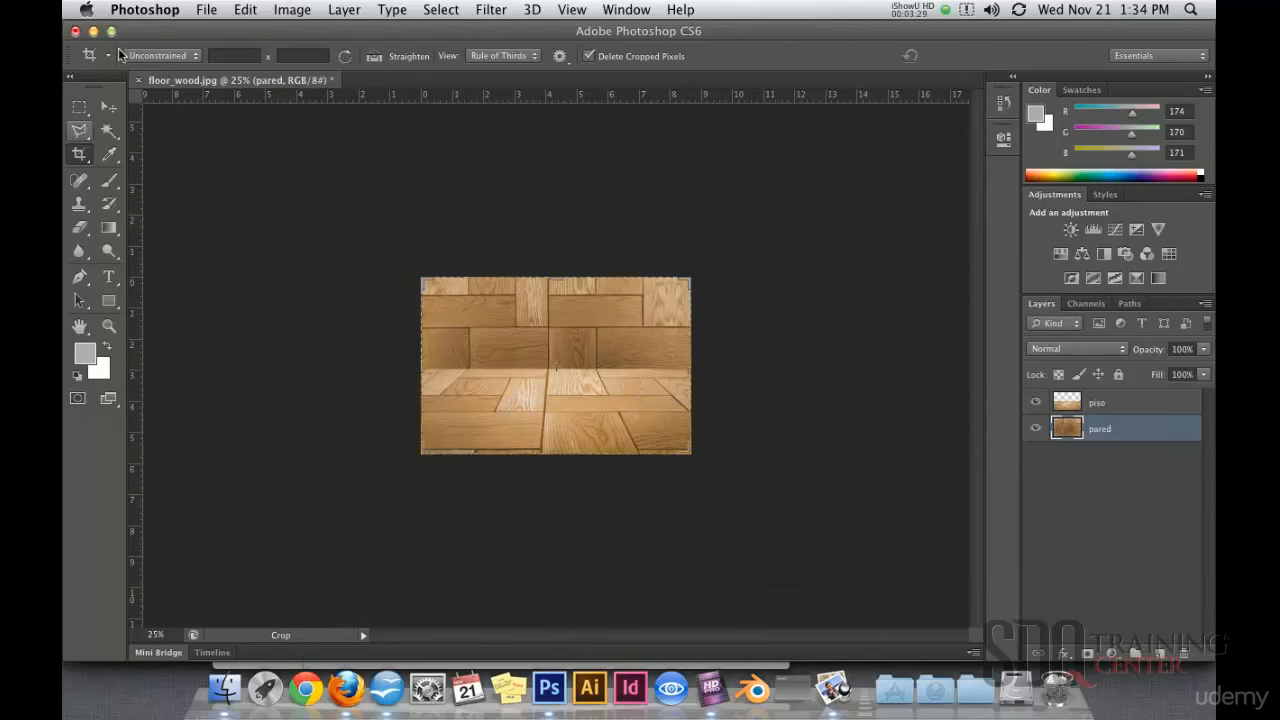
{"action": "left_click", "coordinate": [110, 108]}
{"action": "key", "text": "super+plus"}
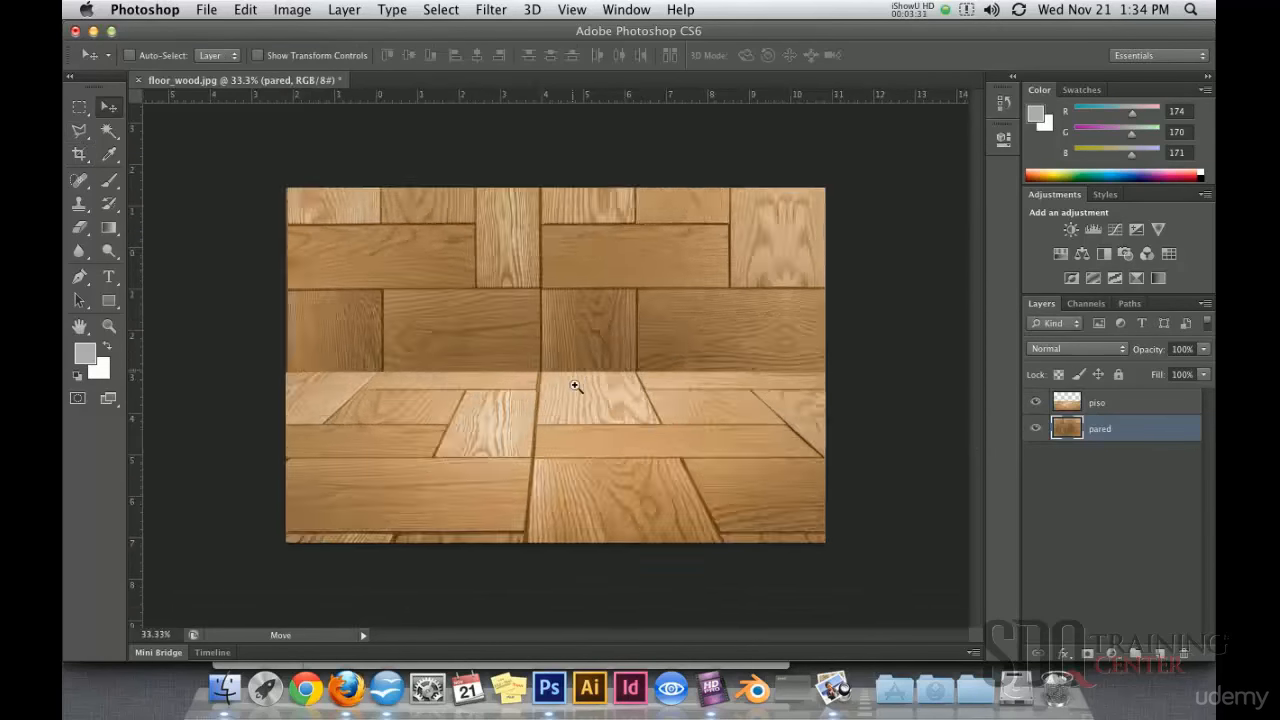